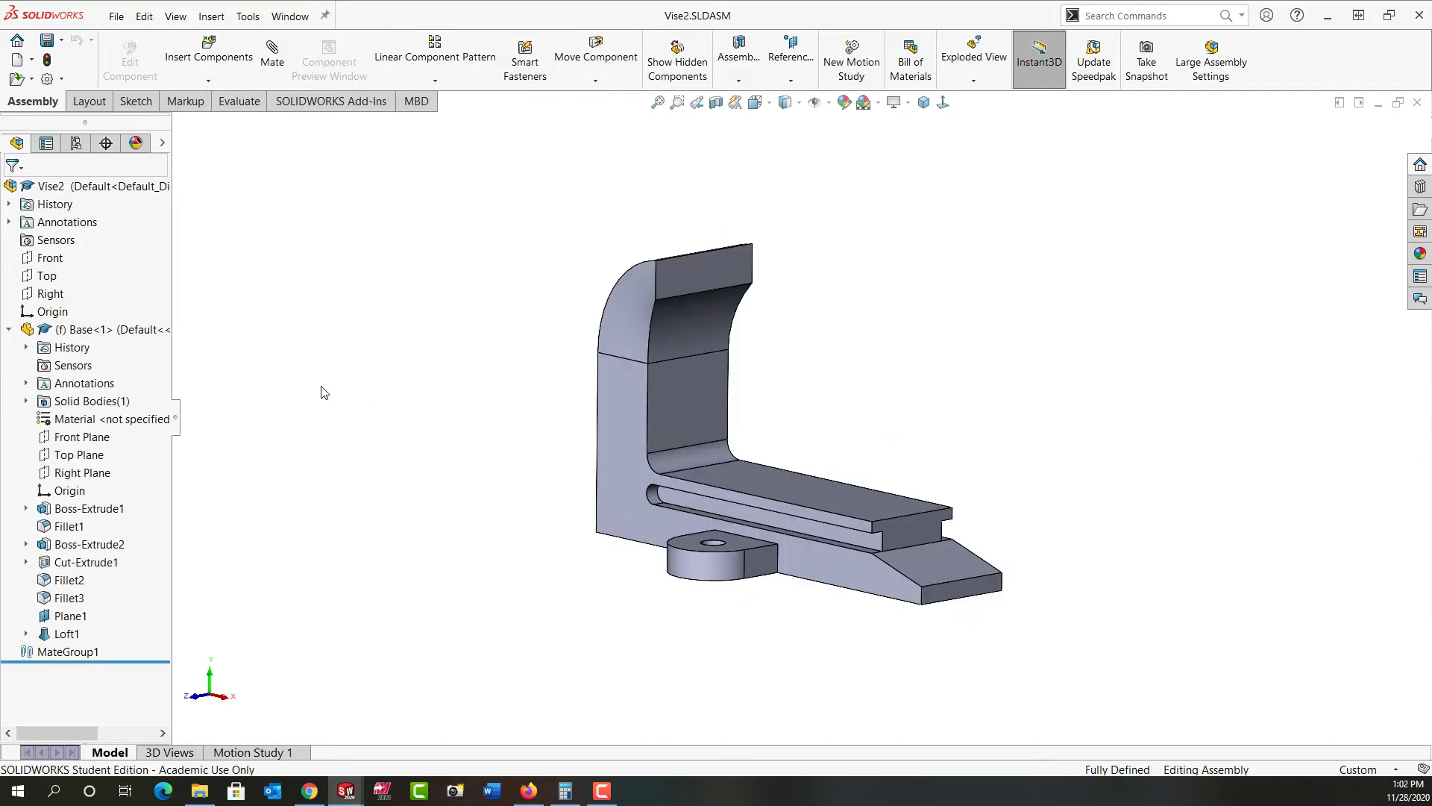
Select Base<1> in the Vise2 assembly and edit it in place.
click(120, 331)
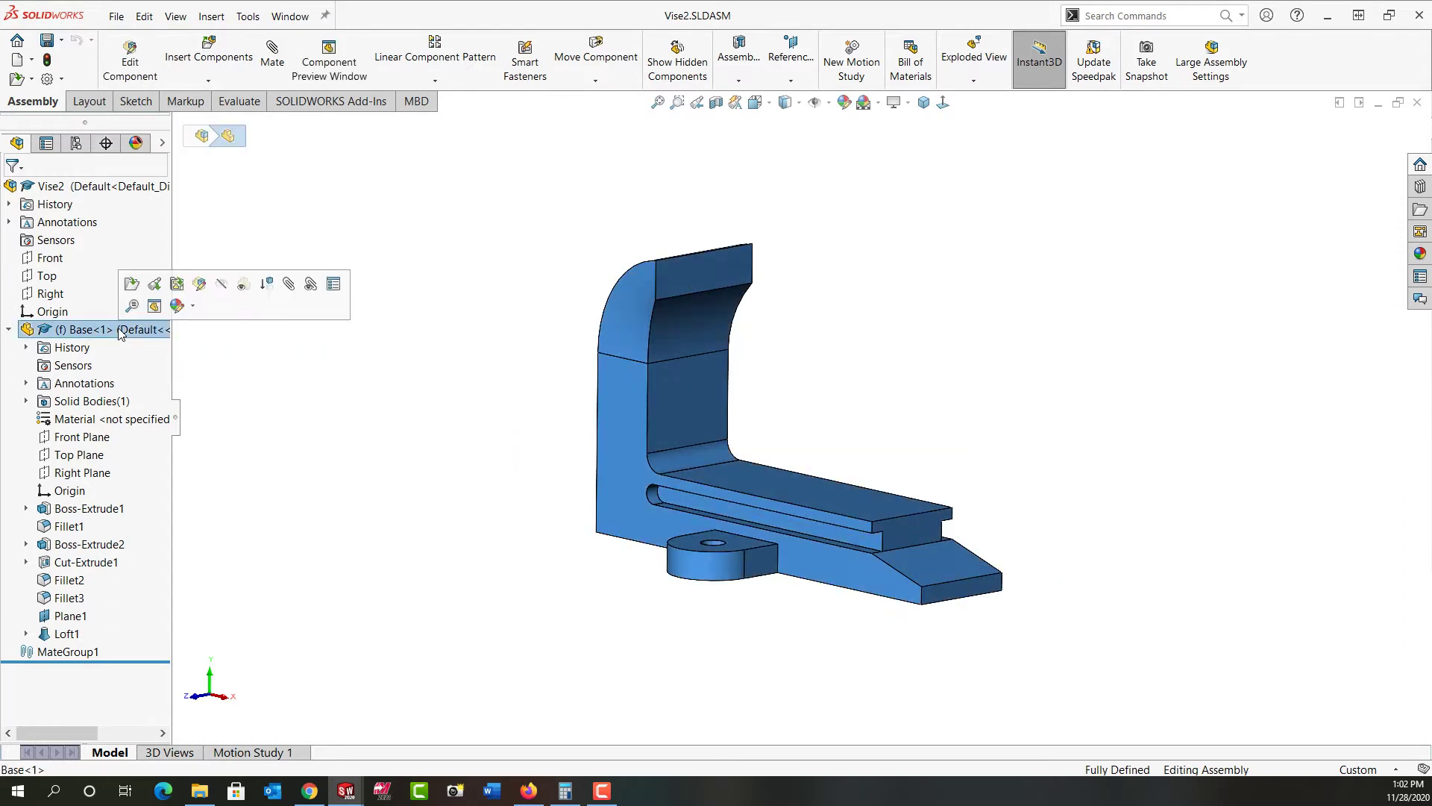
click(199, 285)
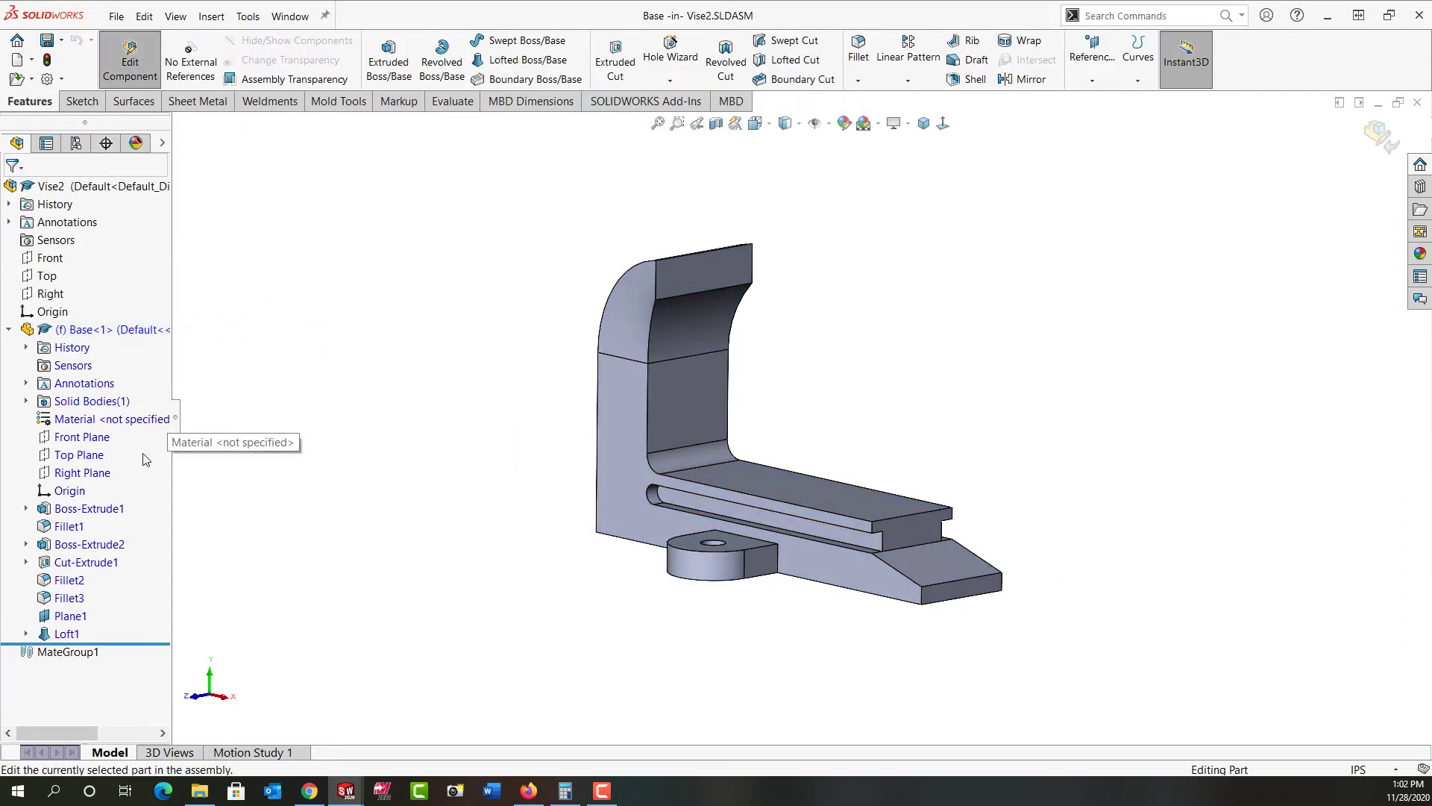
Start a boss sketch on the Front Plane and draw a rectangle above the jaw.
click(90, 439)
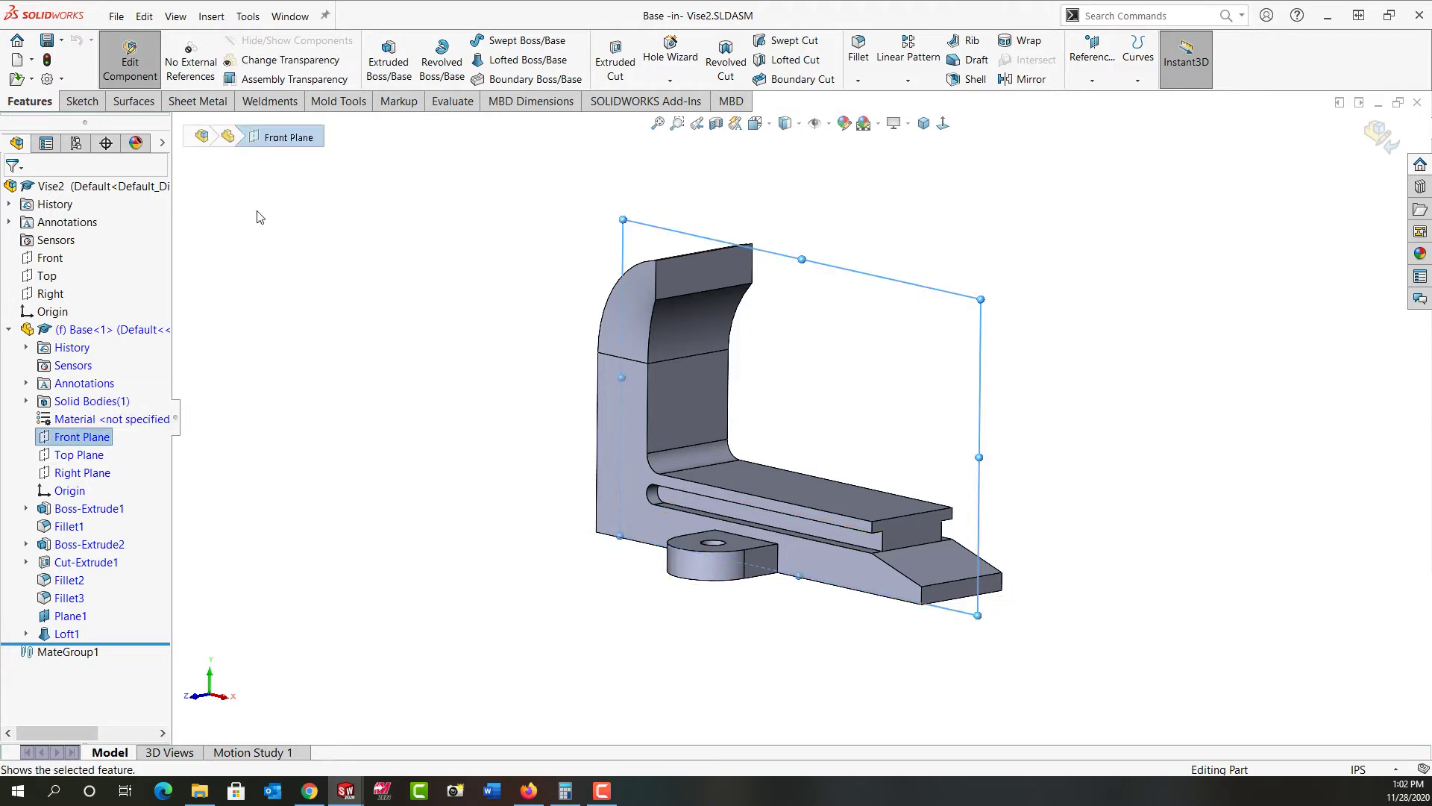
click(380, 67)
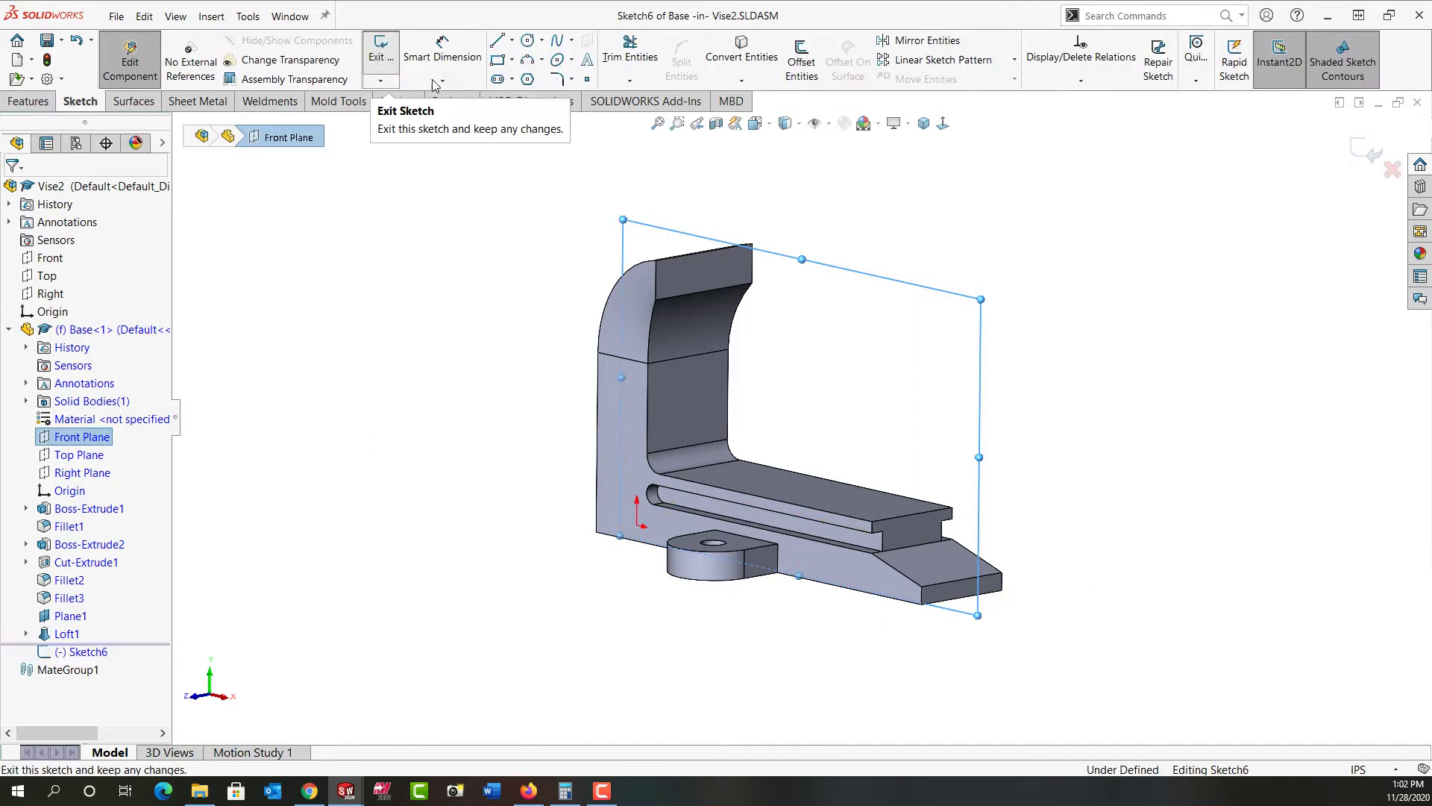
click(944, 124)
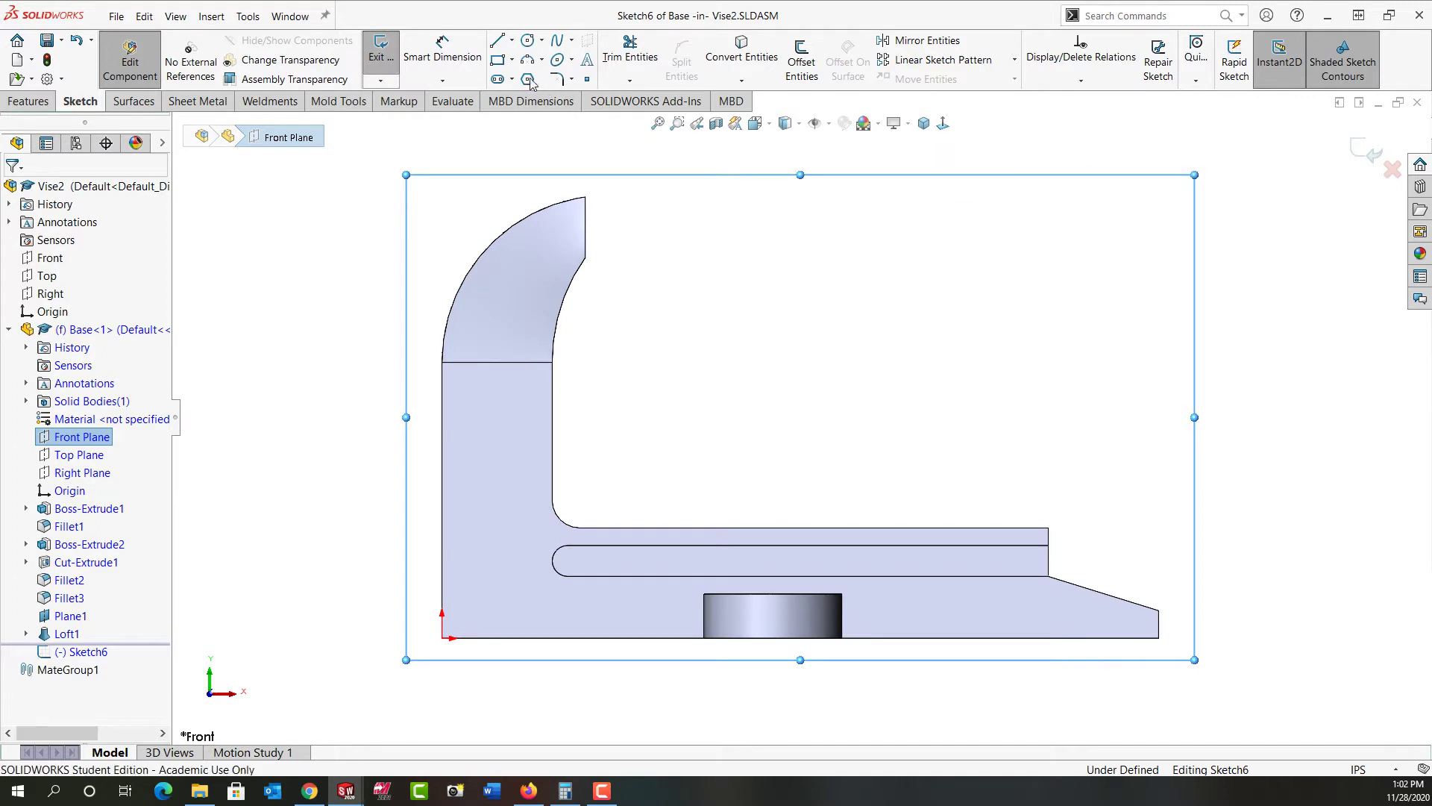
right_drag(660, 196, 604, 158)
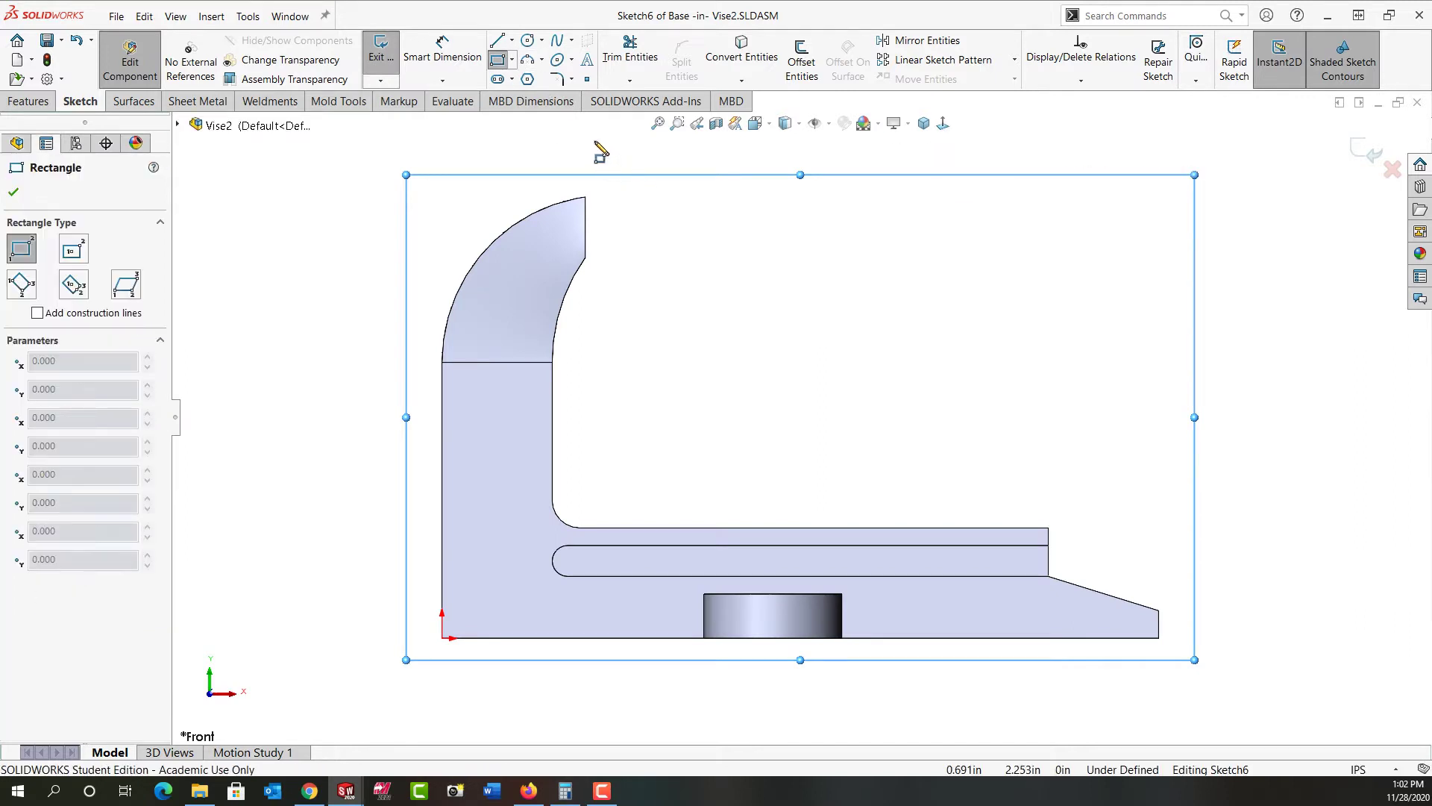
click(594, 140)
click(659, 190)
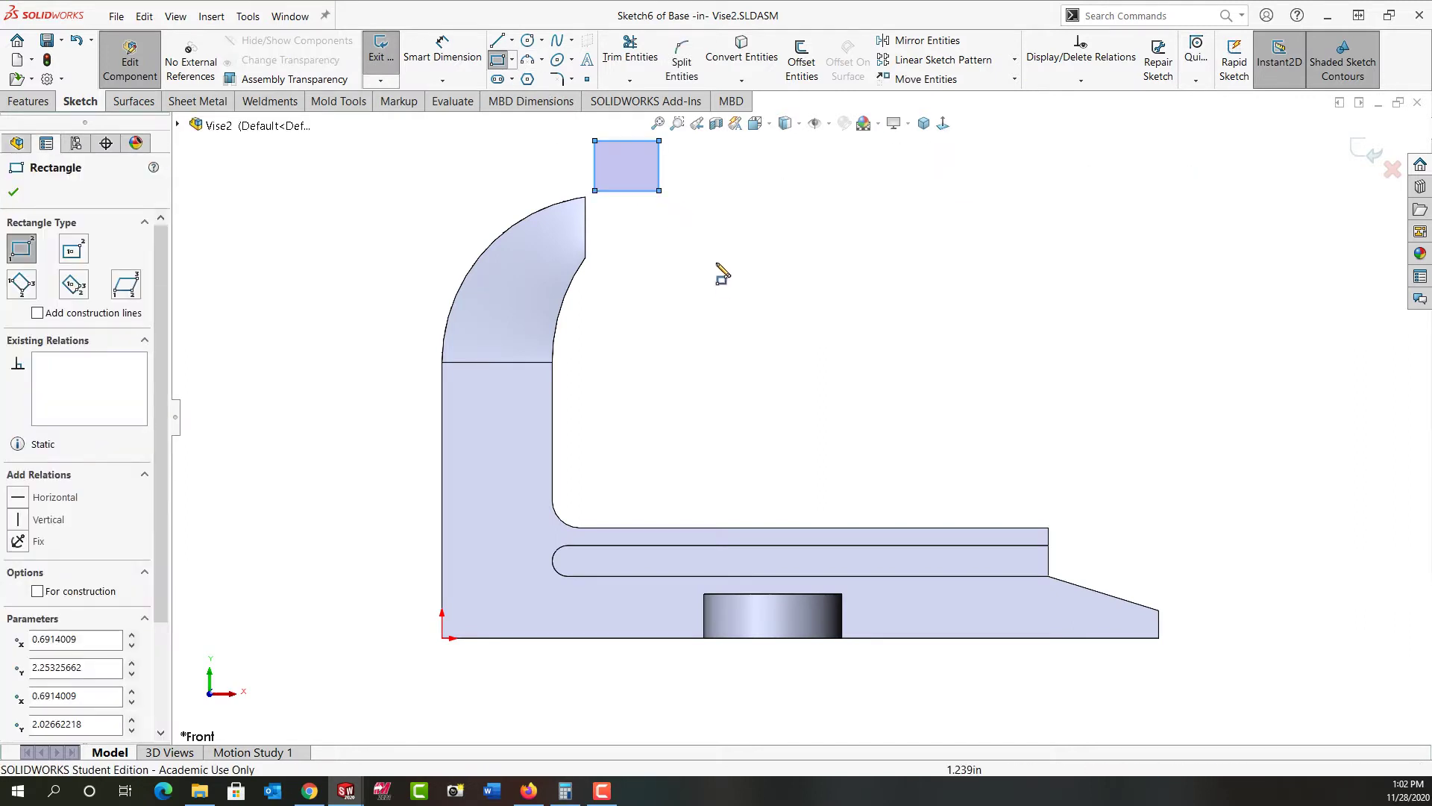
Dimension the rectangle's width and height to .38 each.
right_drag(722, 273, 726, 217)
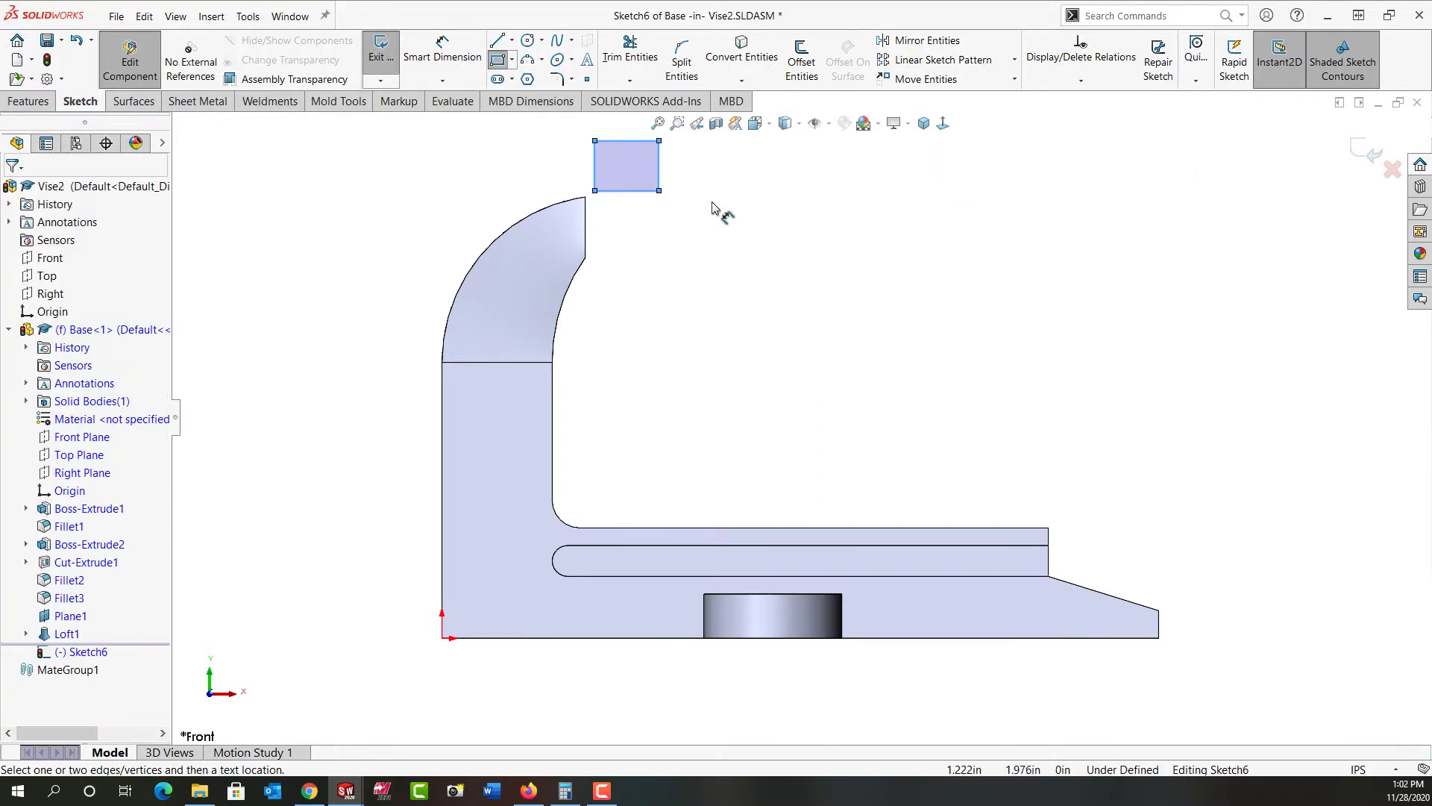
click(639, 196)
click(638, 239)
text(.3)
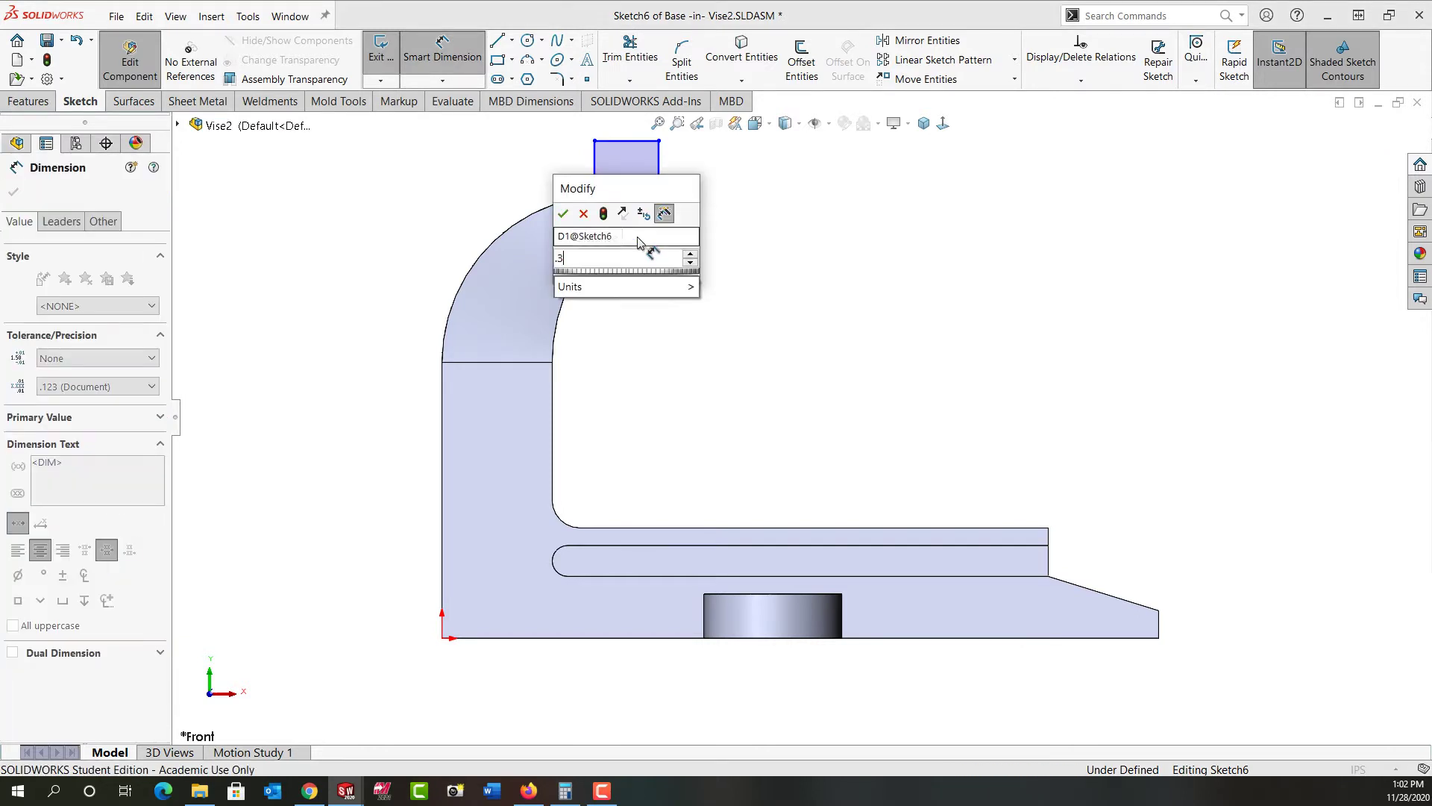
text(8)
key(Return)
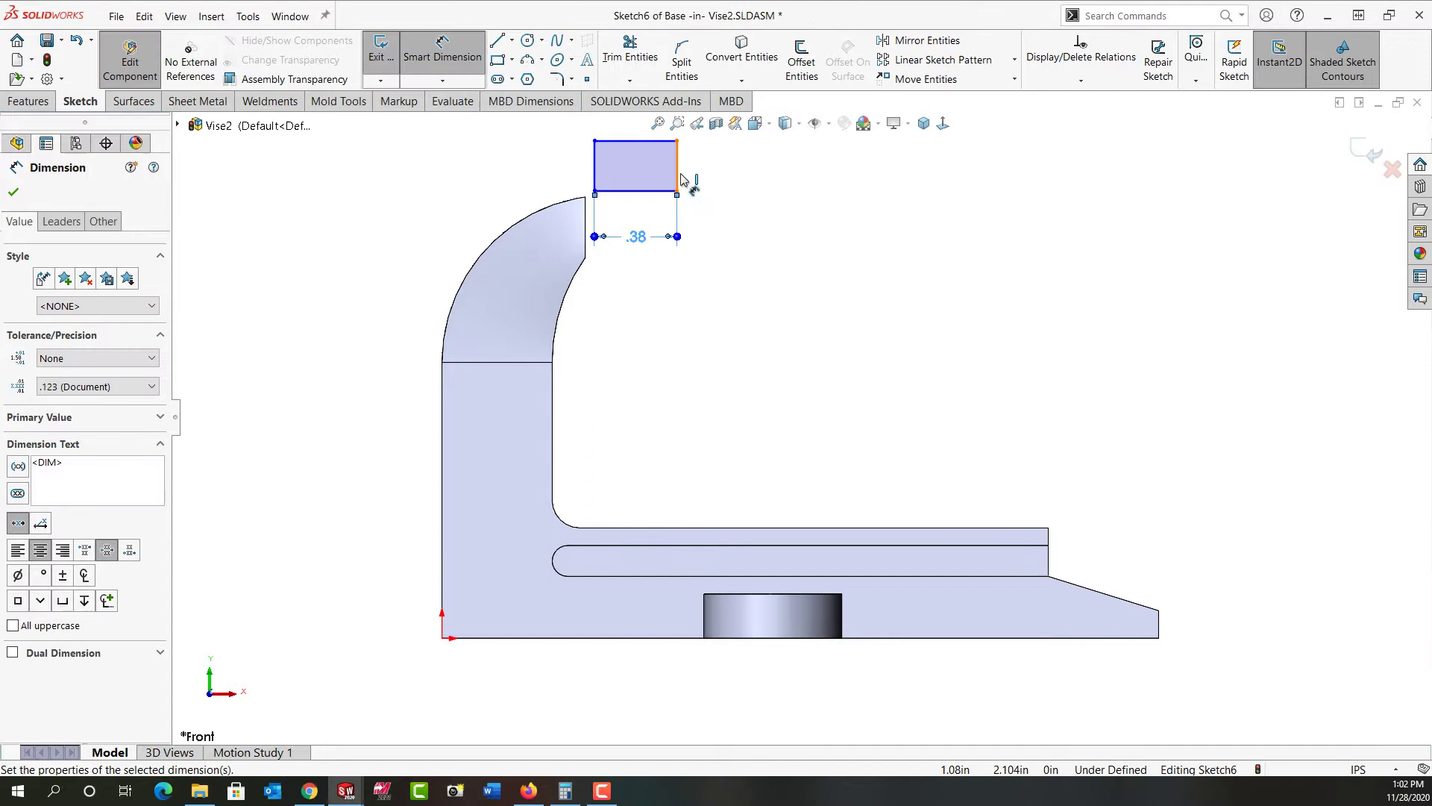
click(681, 178)
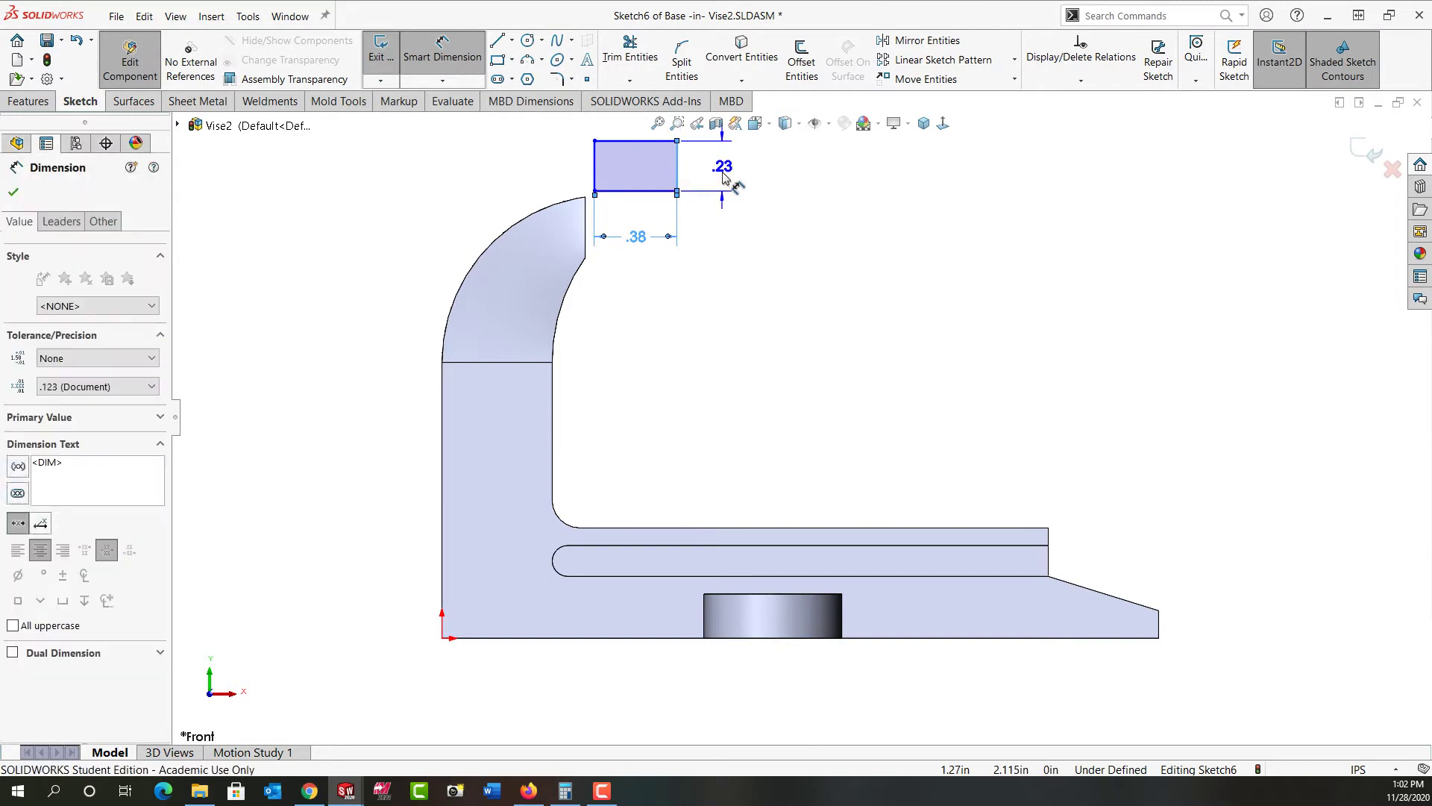
click(722, 175)
text(.38)
key(Return)
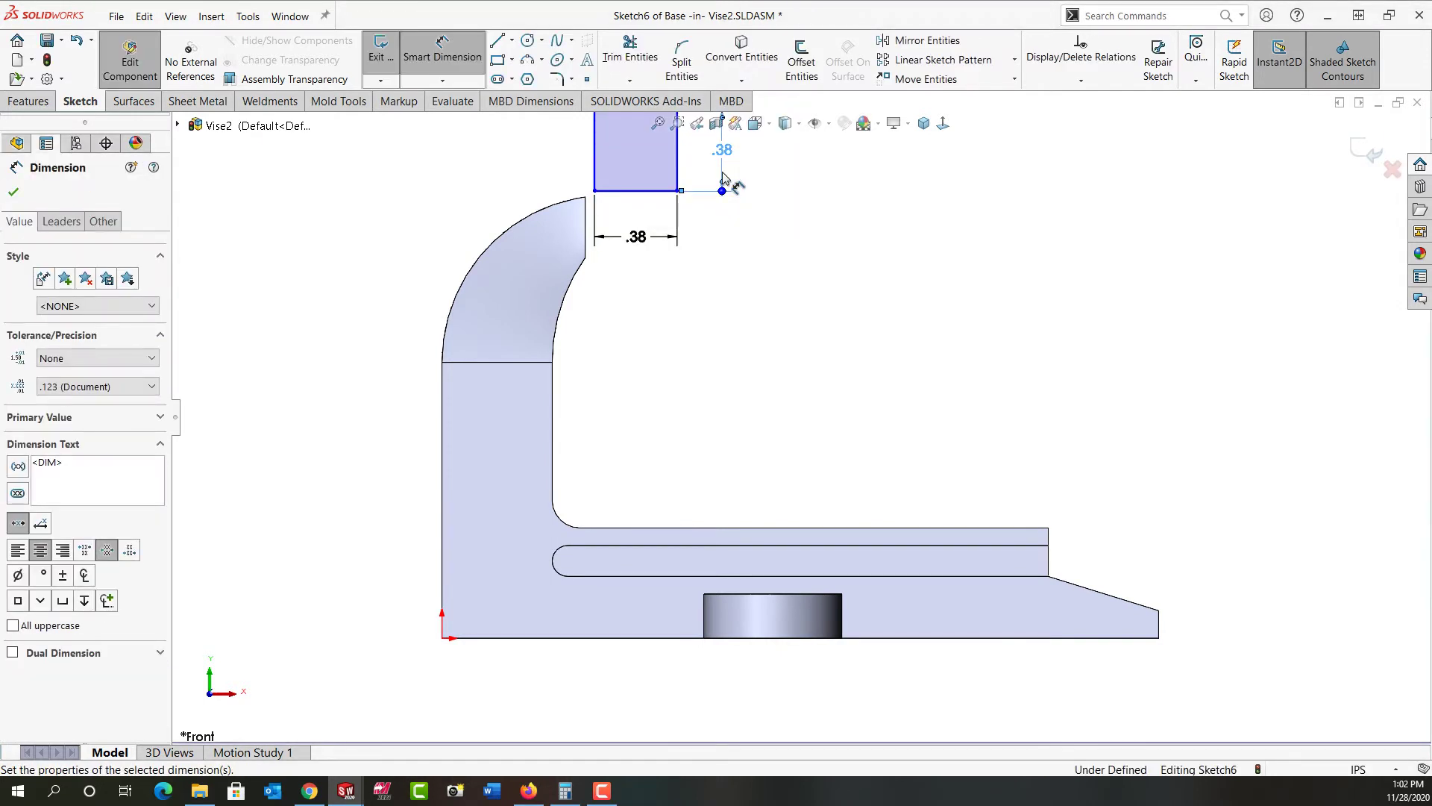
key(Escape)
Draw a horizontal construction centerline across the square from its left side to its right side.
key(f)
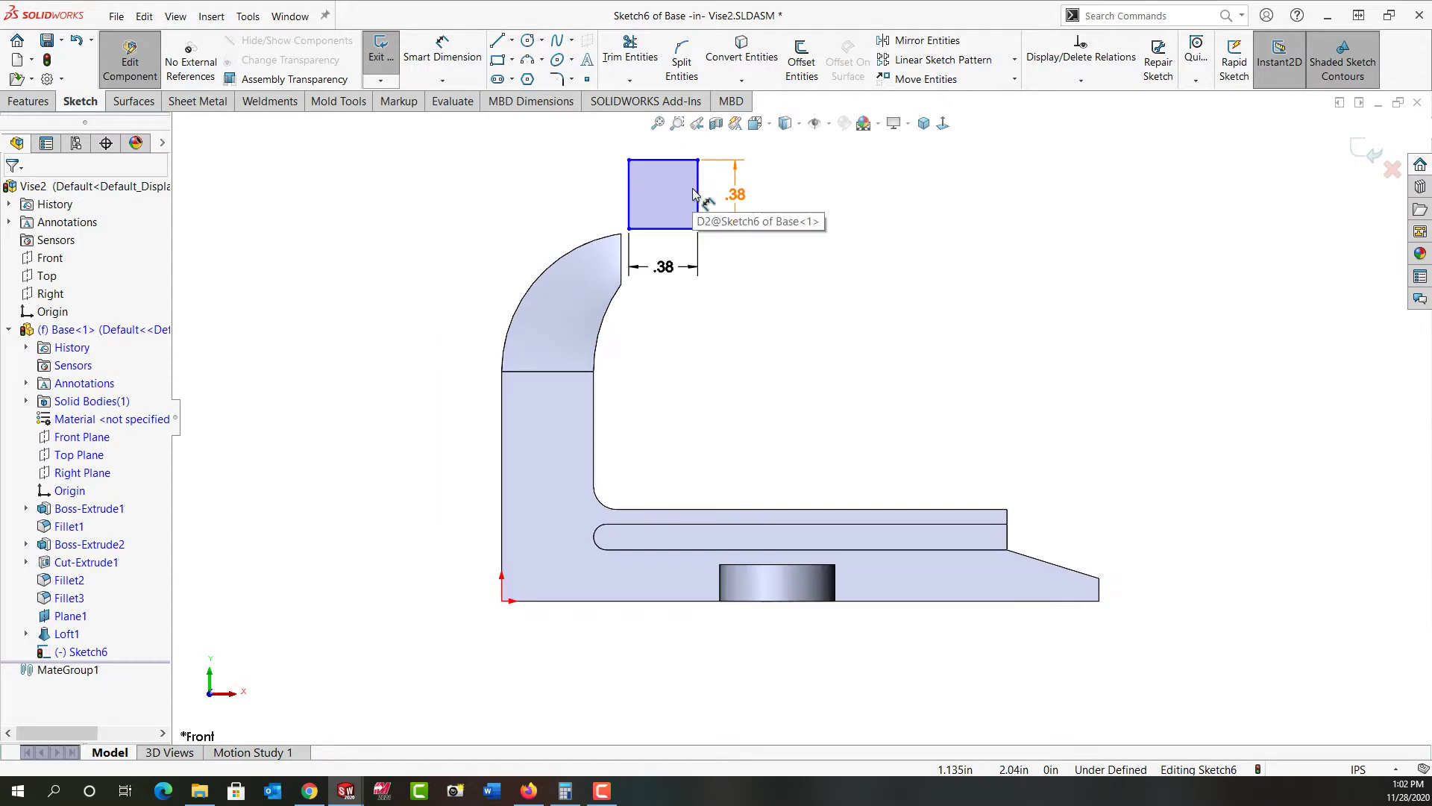
click(512, 42)
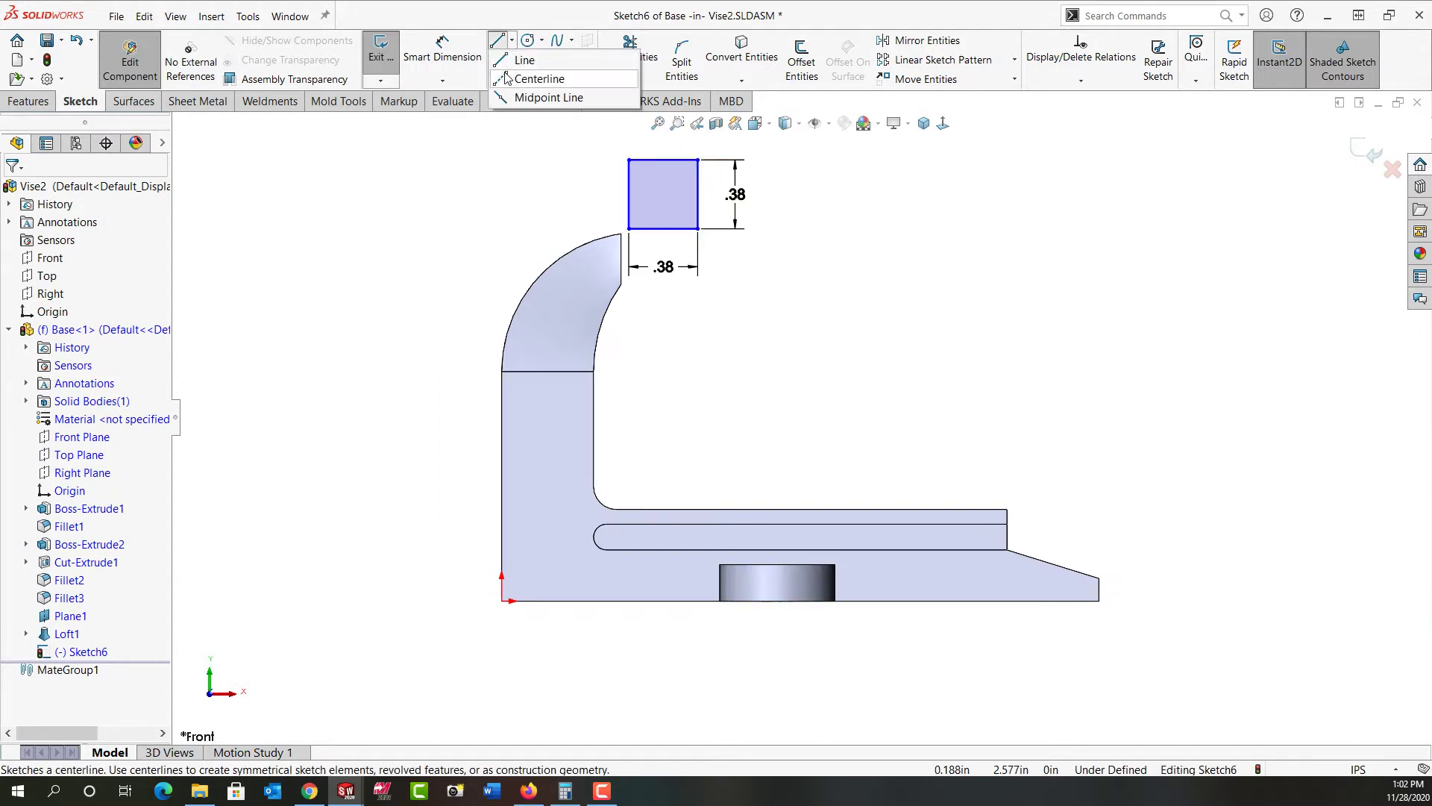
click(539, 78)
click(629, 194)
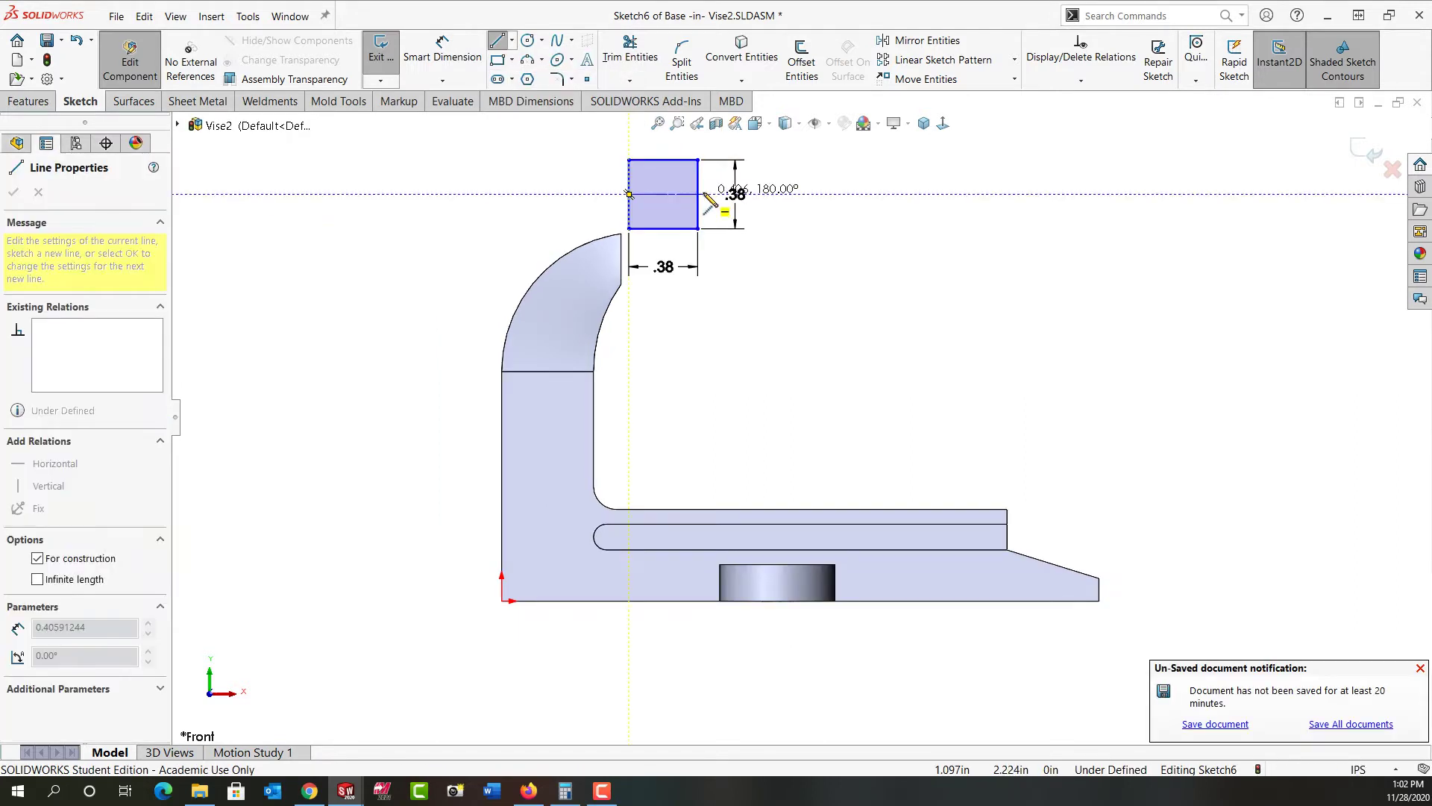
click(698, 194)
key(Escape)
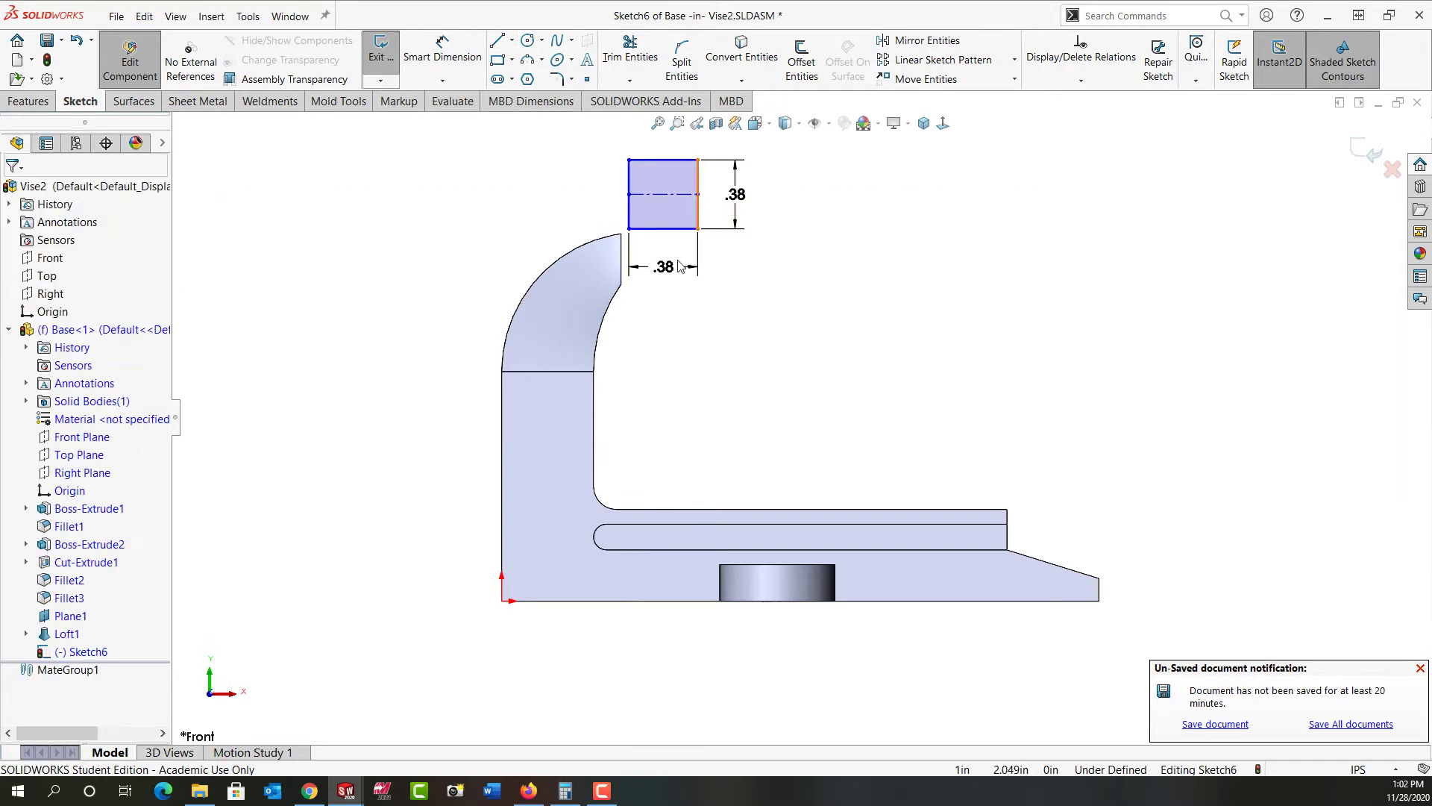
Make the square's centerline pass through the midpoint of the jaw edge.
scroll(642, 275, down, 3)
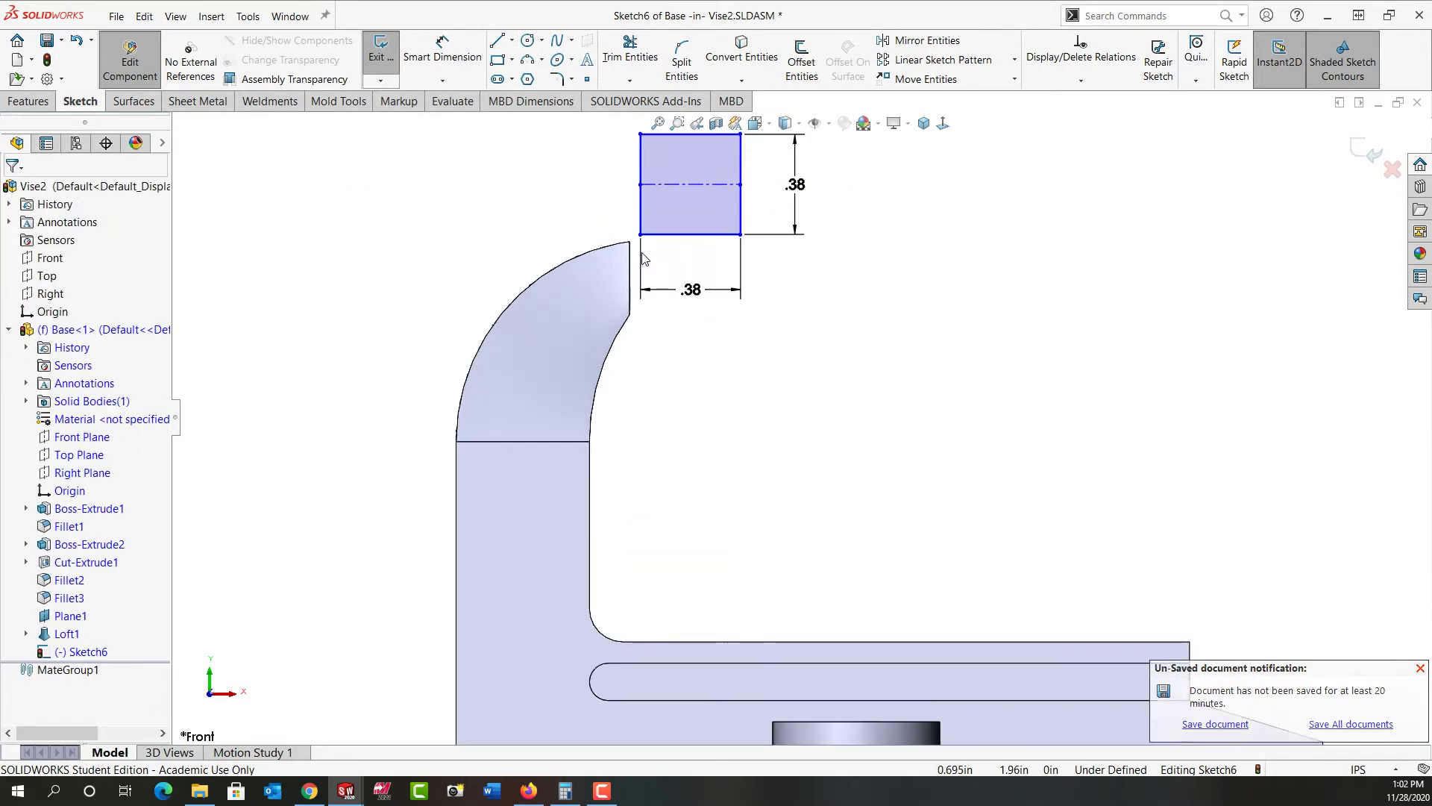
right_click(638, 296)
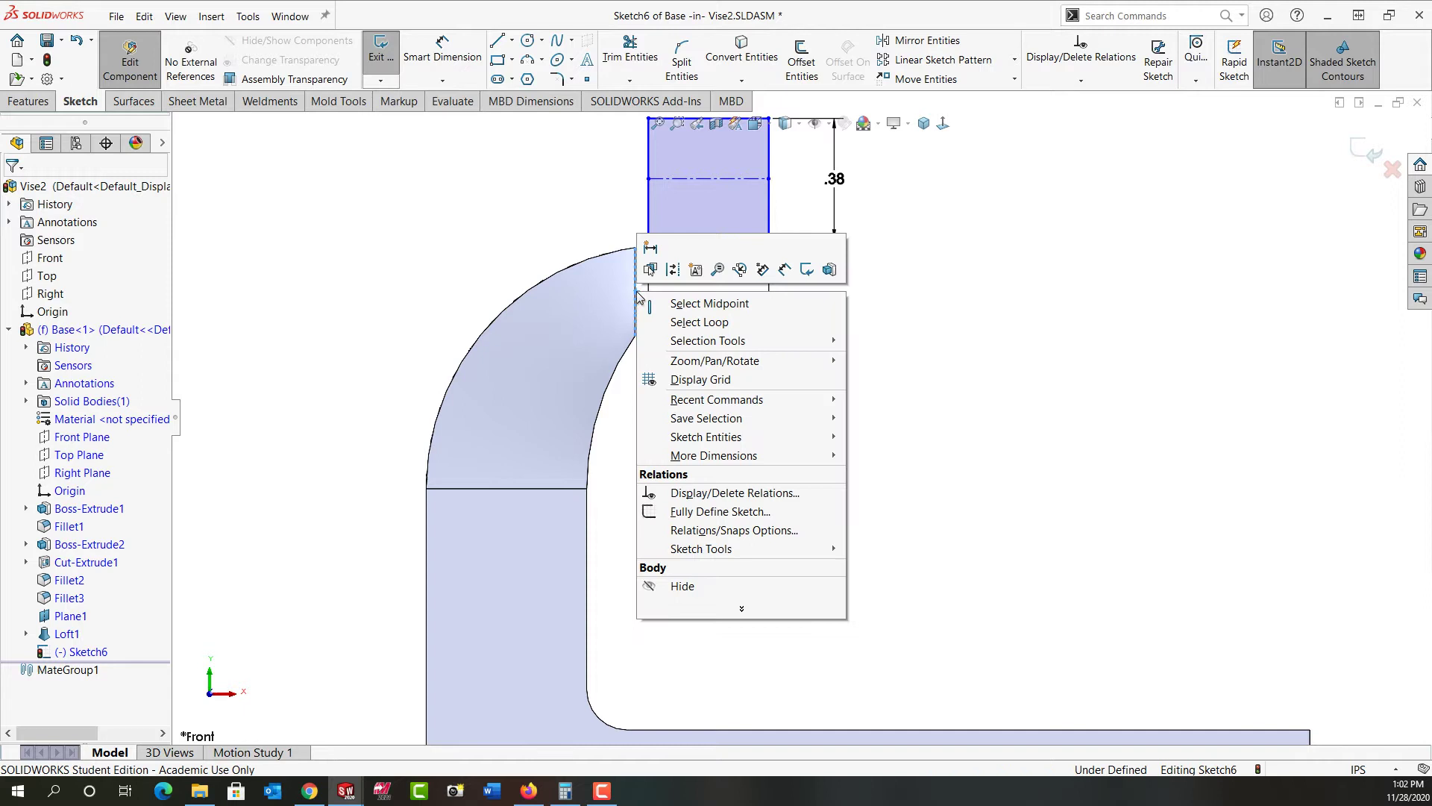
click(696, 304)
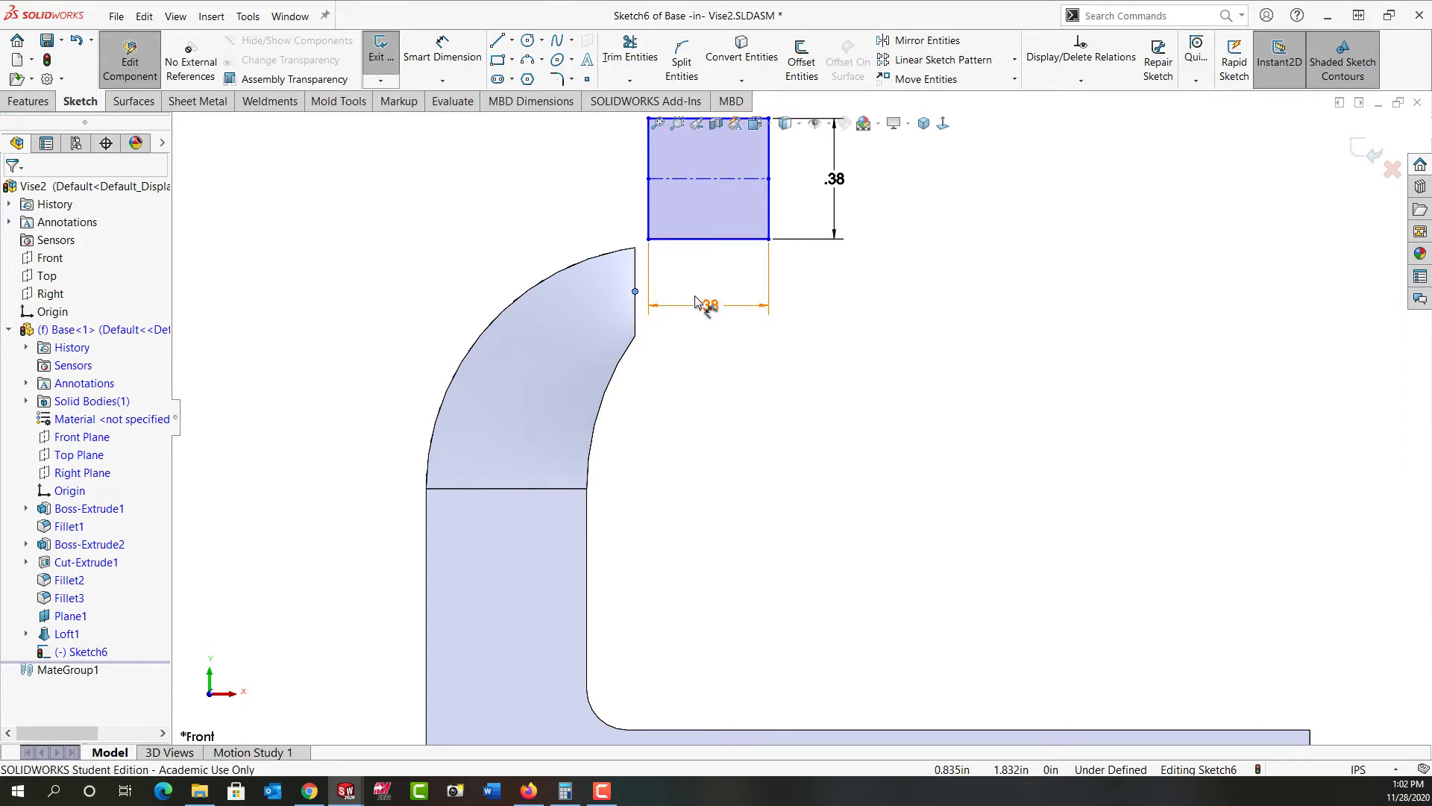
ctrl+click(688, 179)
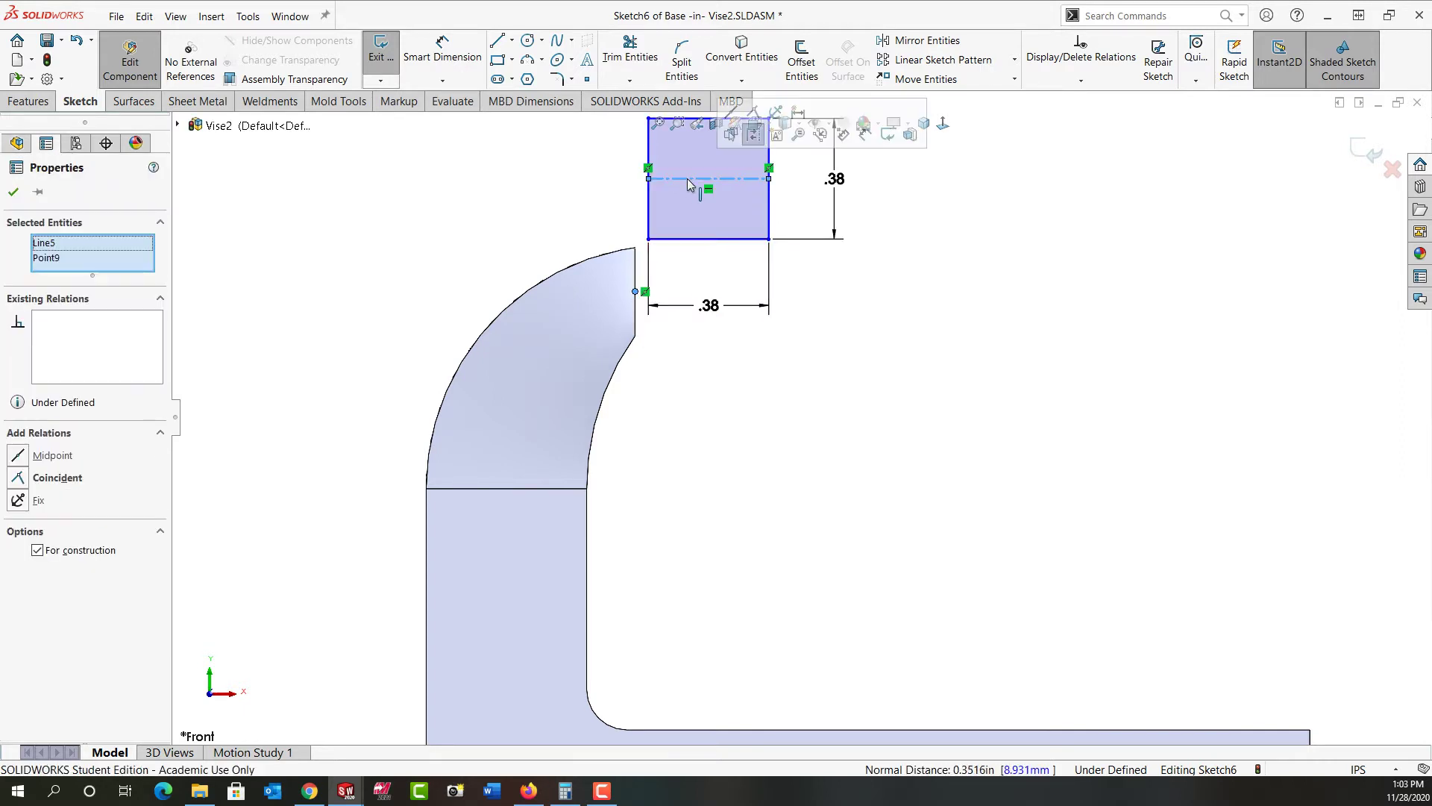
click(742, 114)
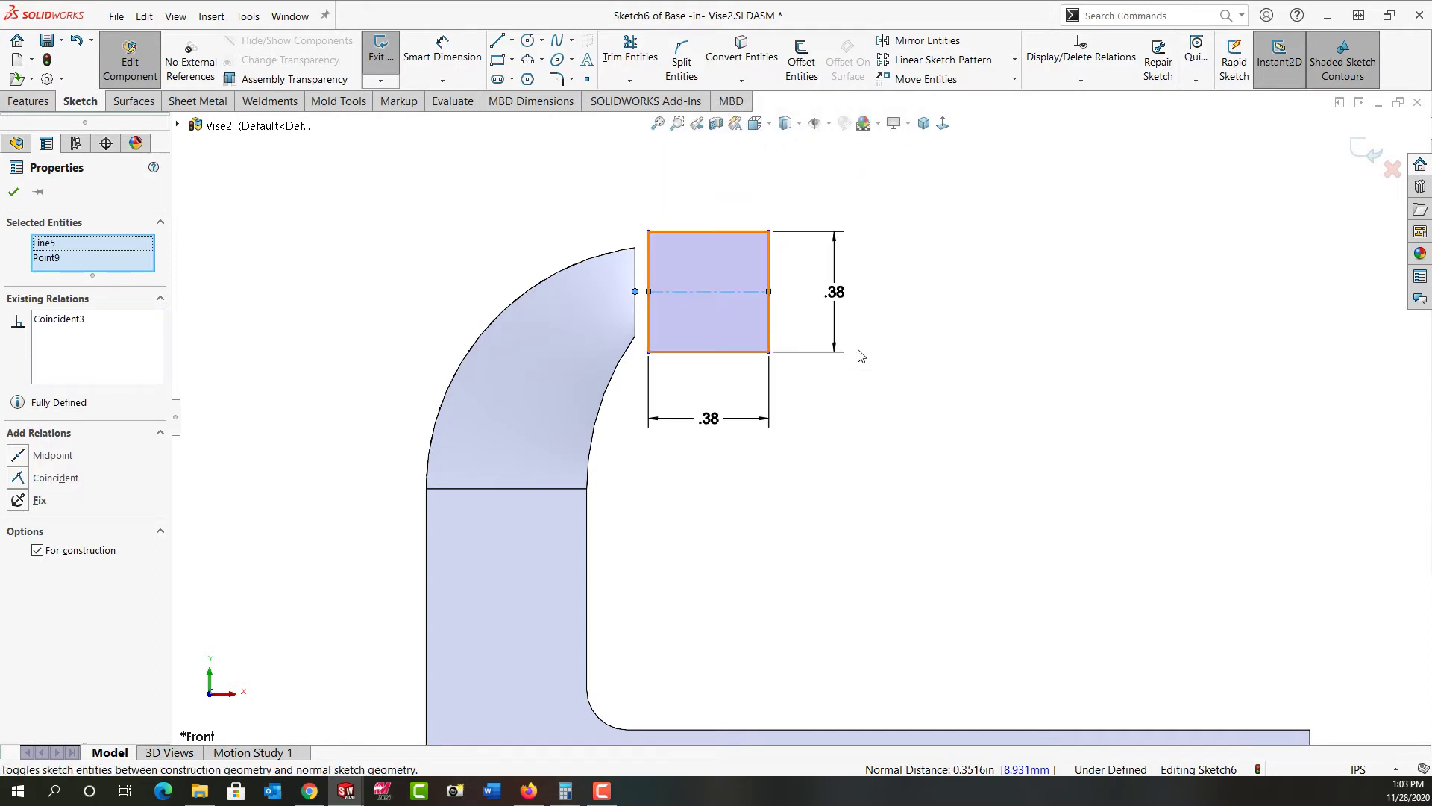
click(907, 319)
Make the square's left side collinear with the jaw edge.
click(635, 270)
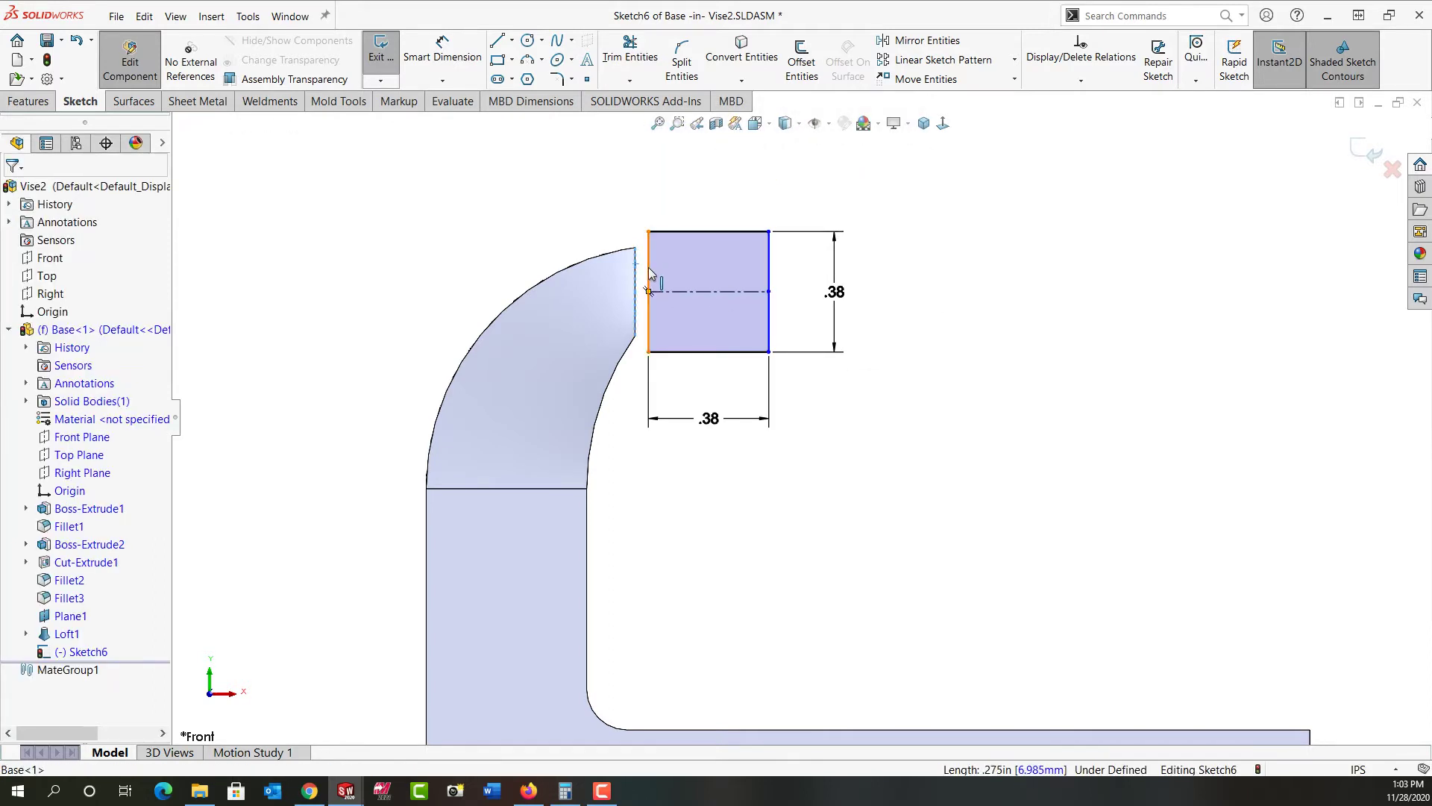
ctrl+click(649, 277)
click(692, 202)
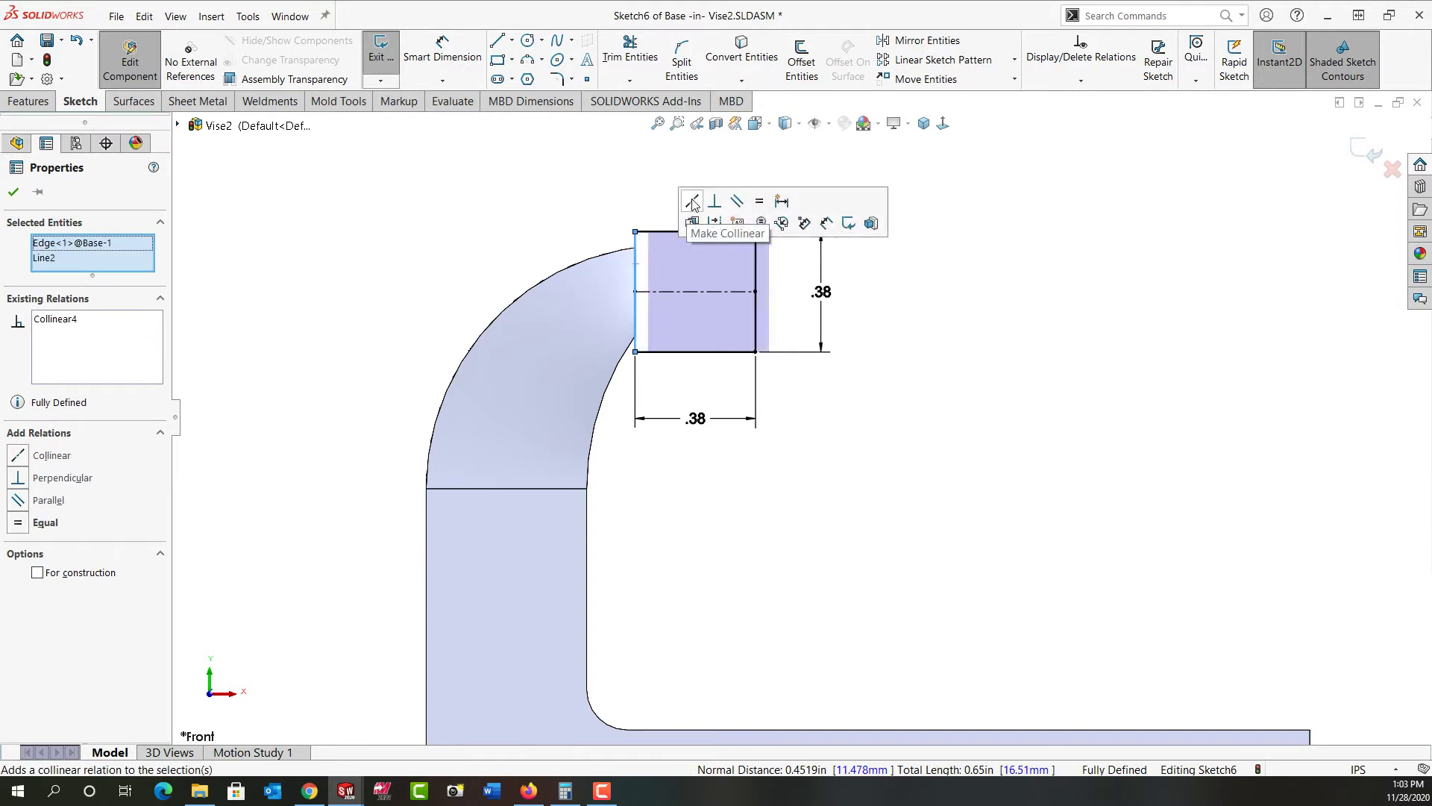
click(1011, 356)
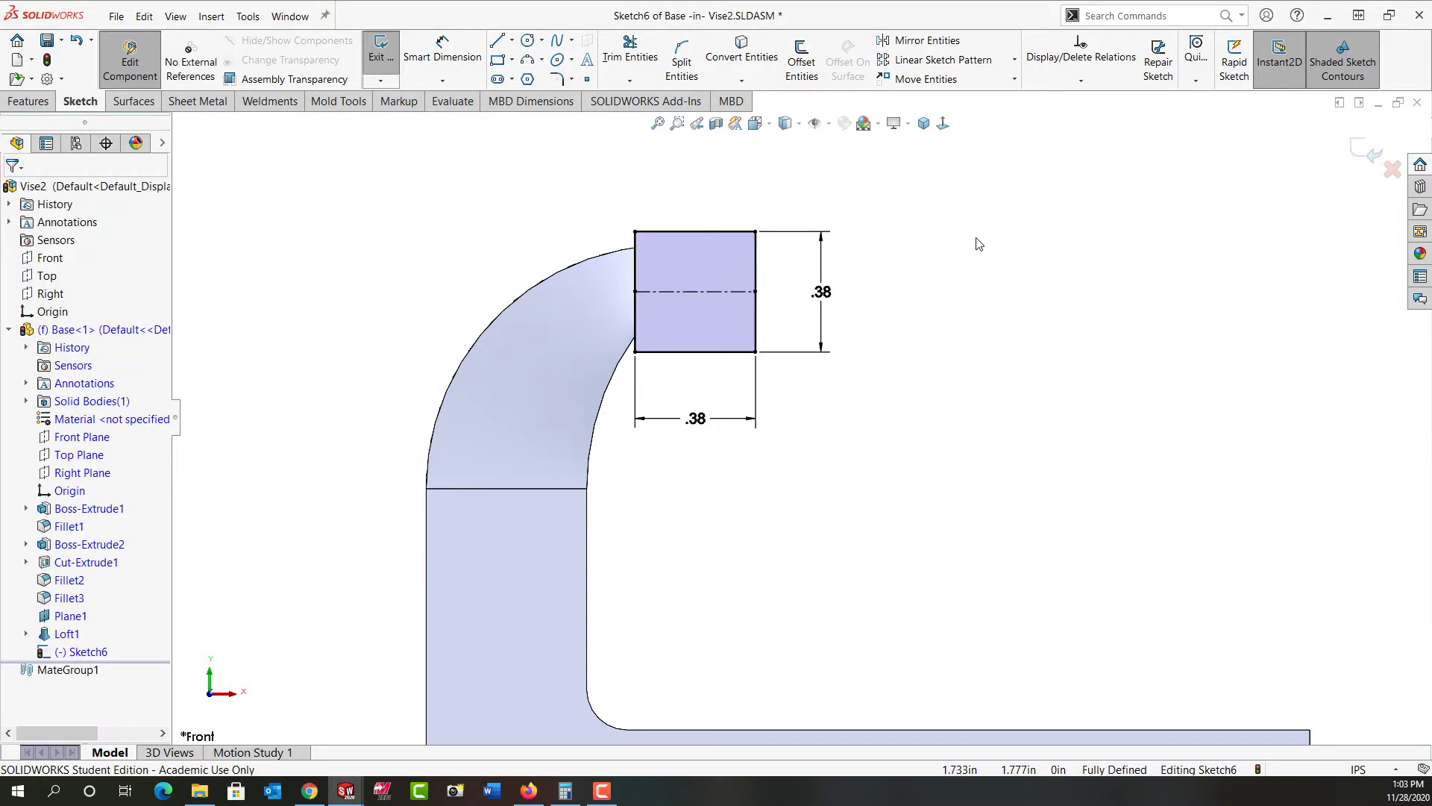
Extrude the square sketch Mid Plane 1.25 in into the jaw boss.
click(925, 124)
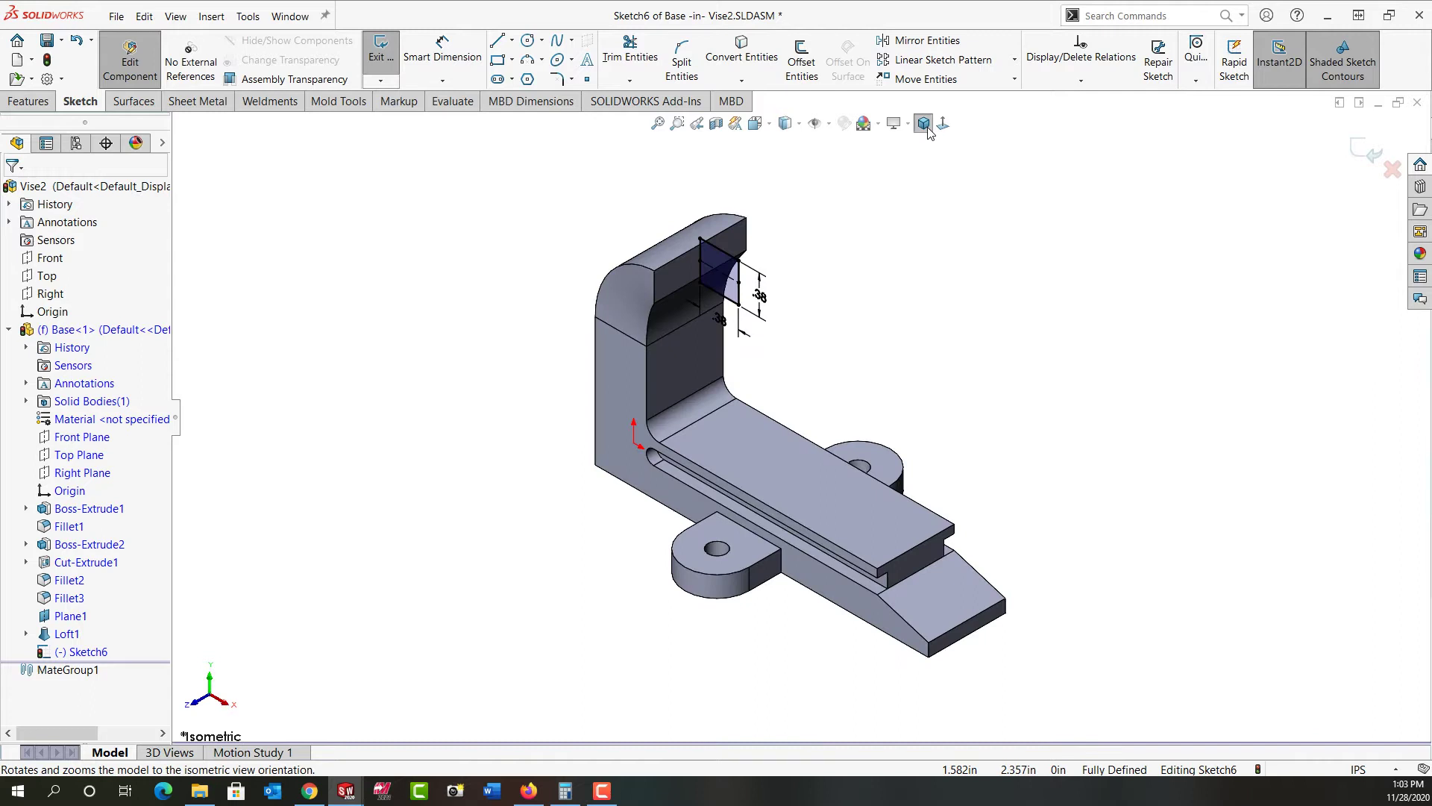
right_click(854, 340)
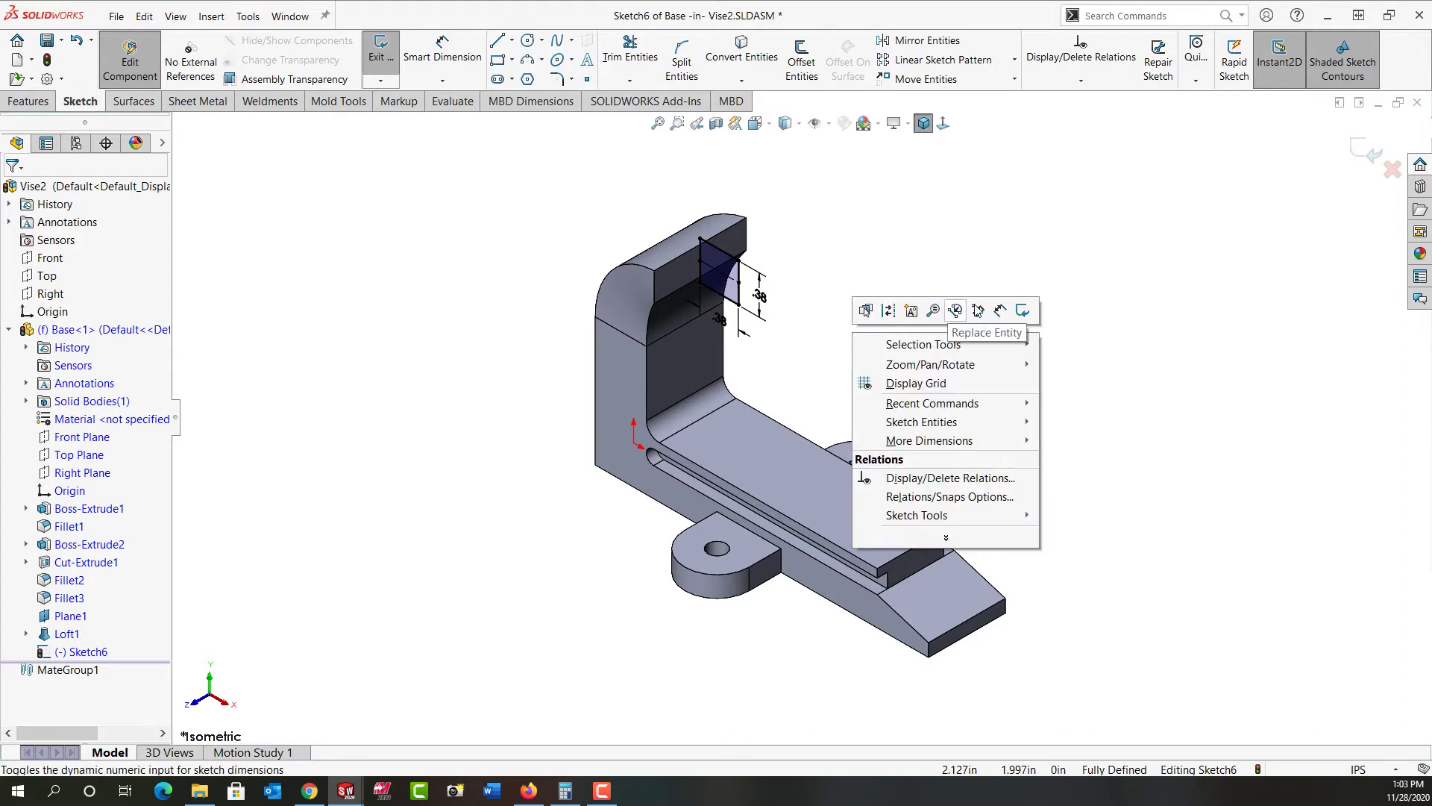
click(1024, 317)
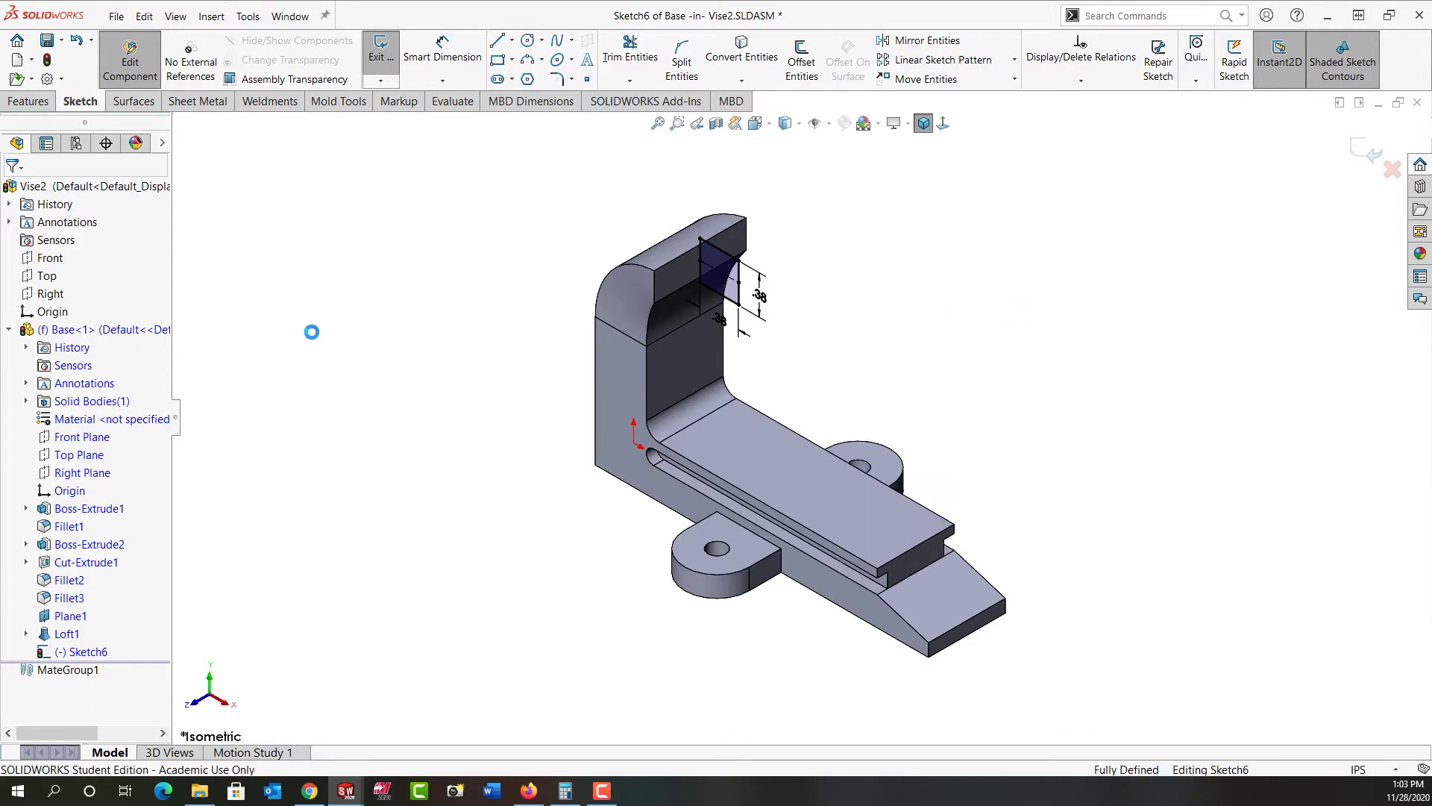
click(122, 297)
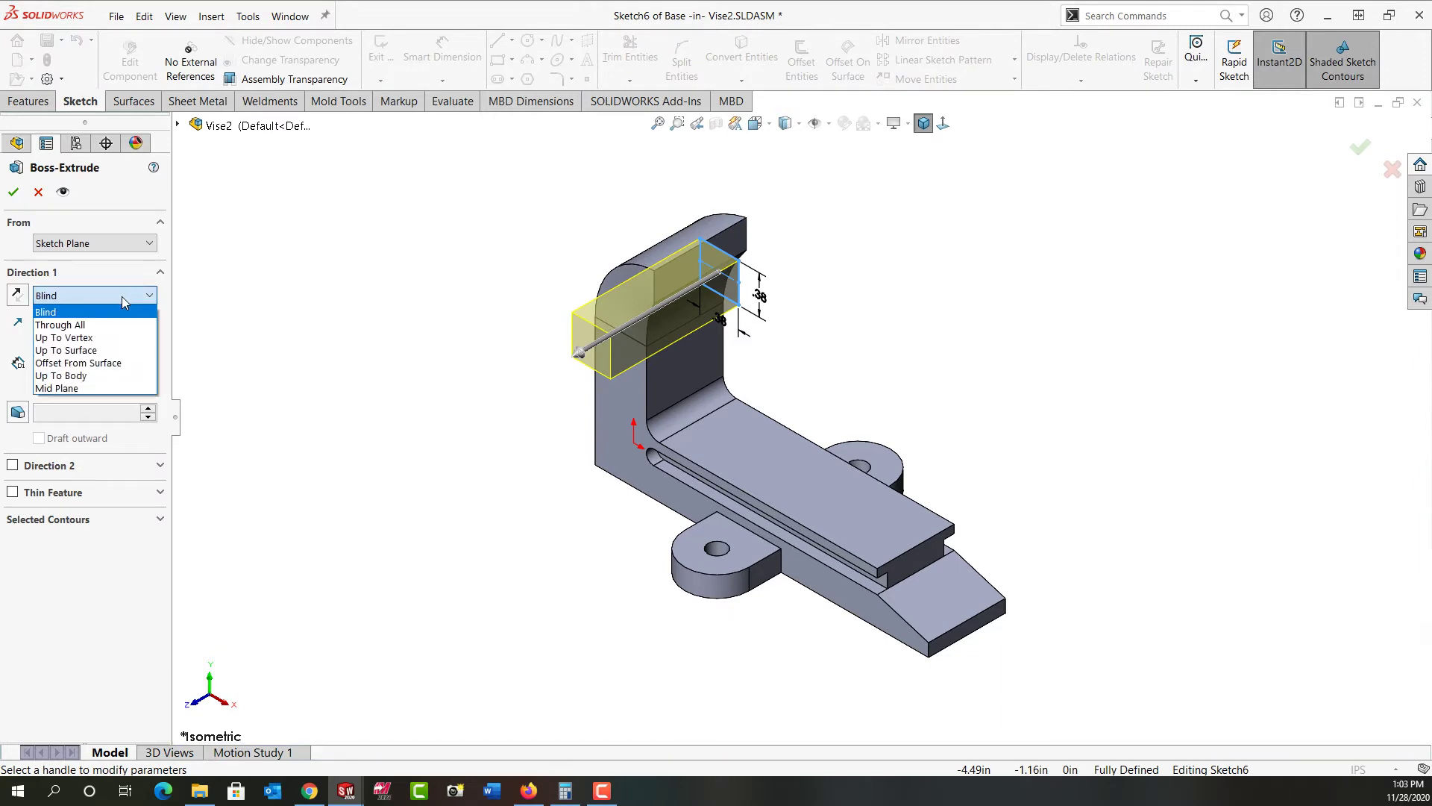
click(105, 388)
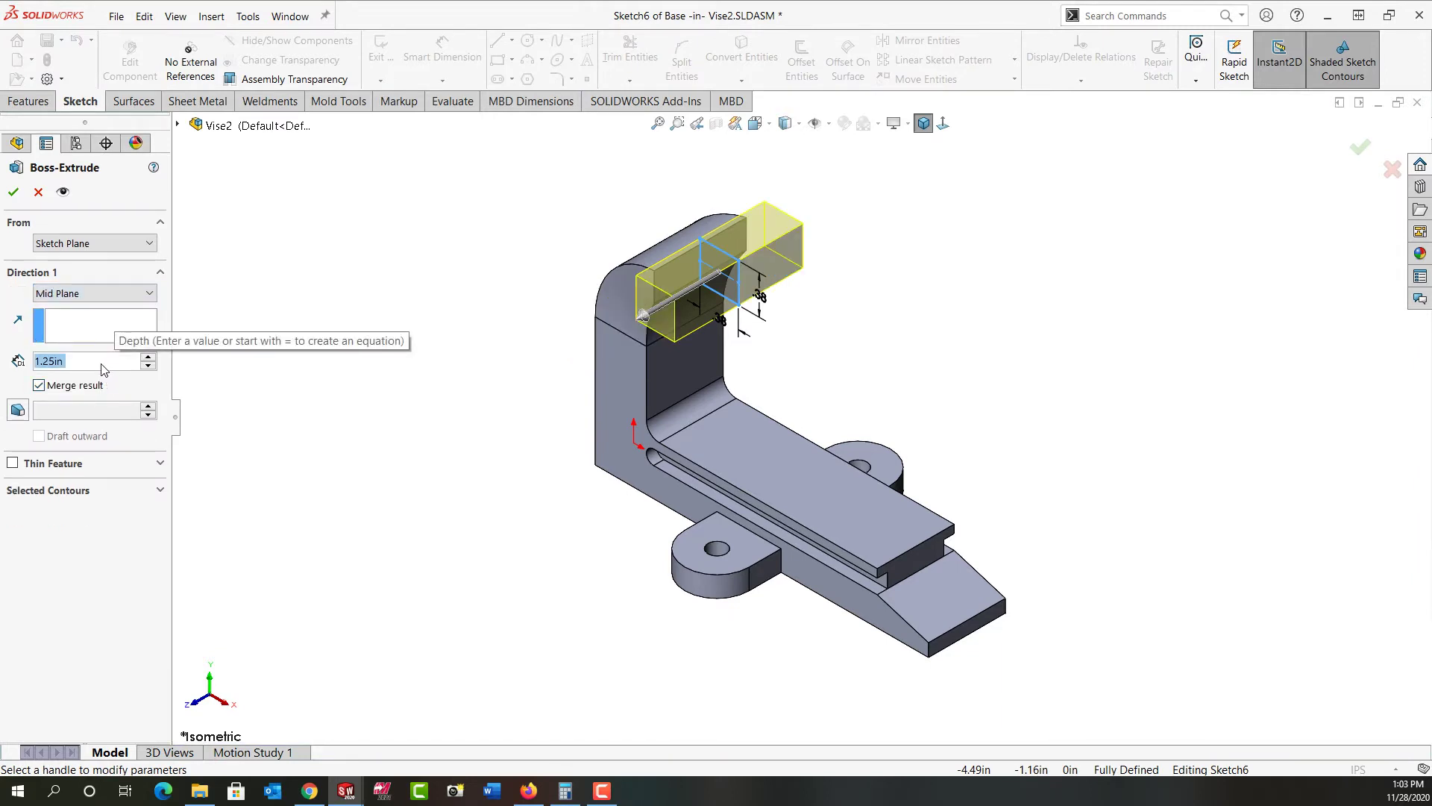
click(15, 193)
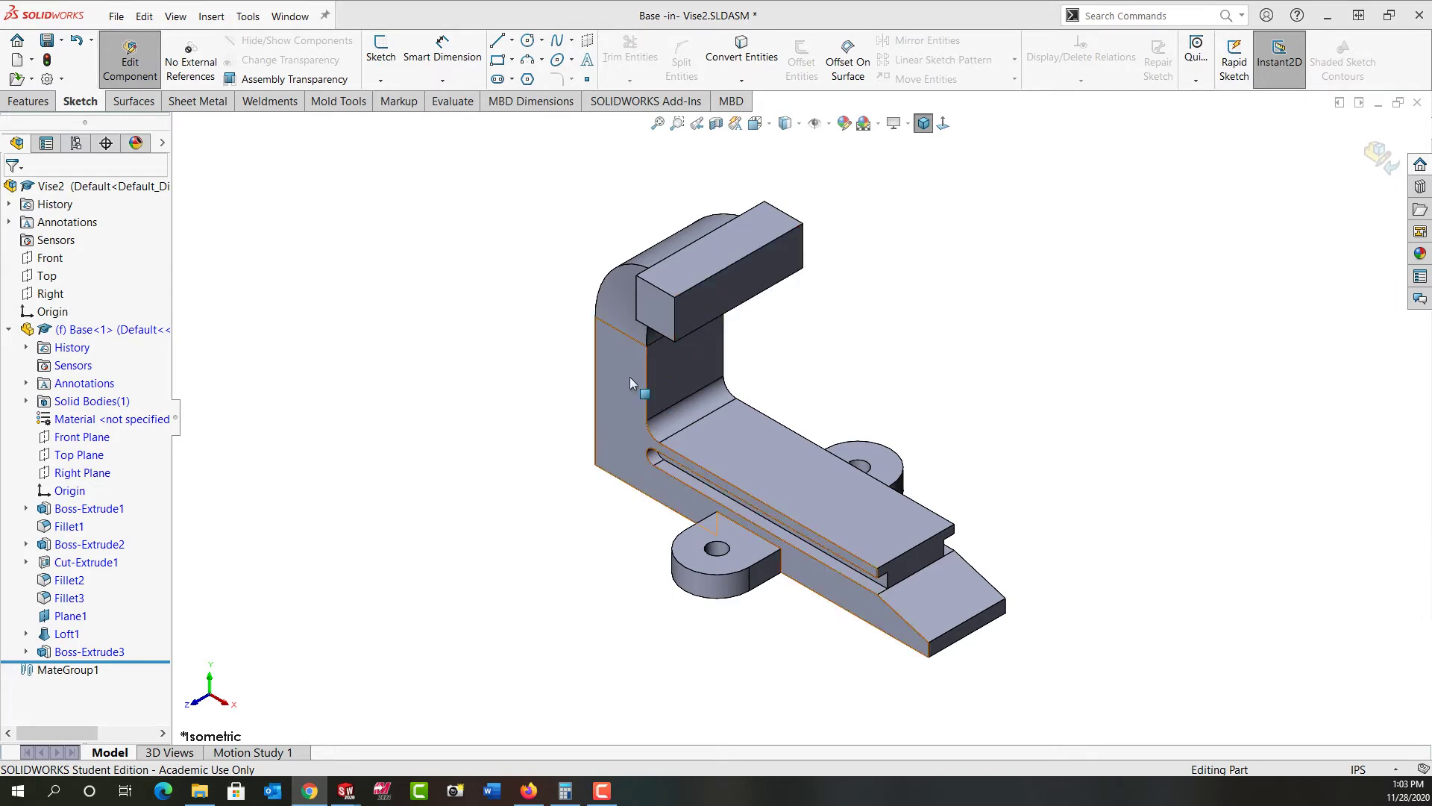
Orbit the part and view the base's flat front face Normal To.
middle_drag(622, 329, 776, 378)
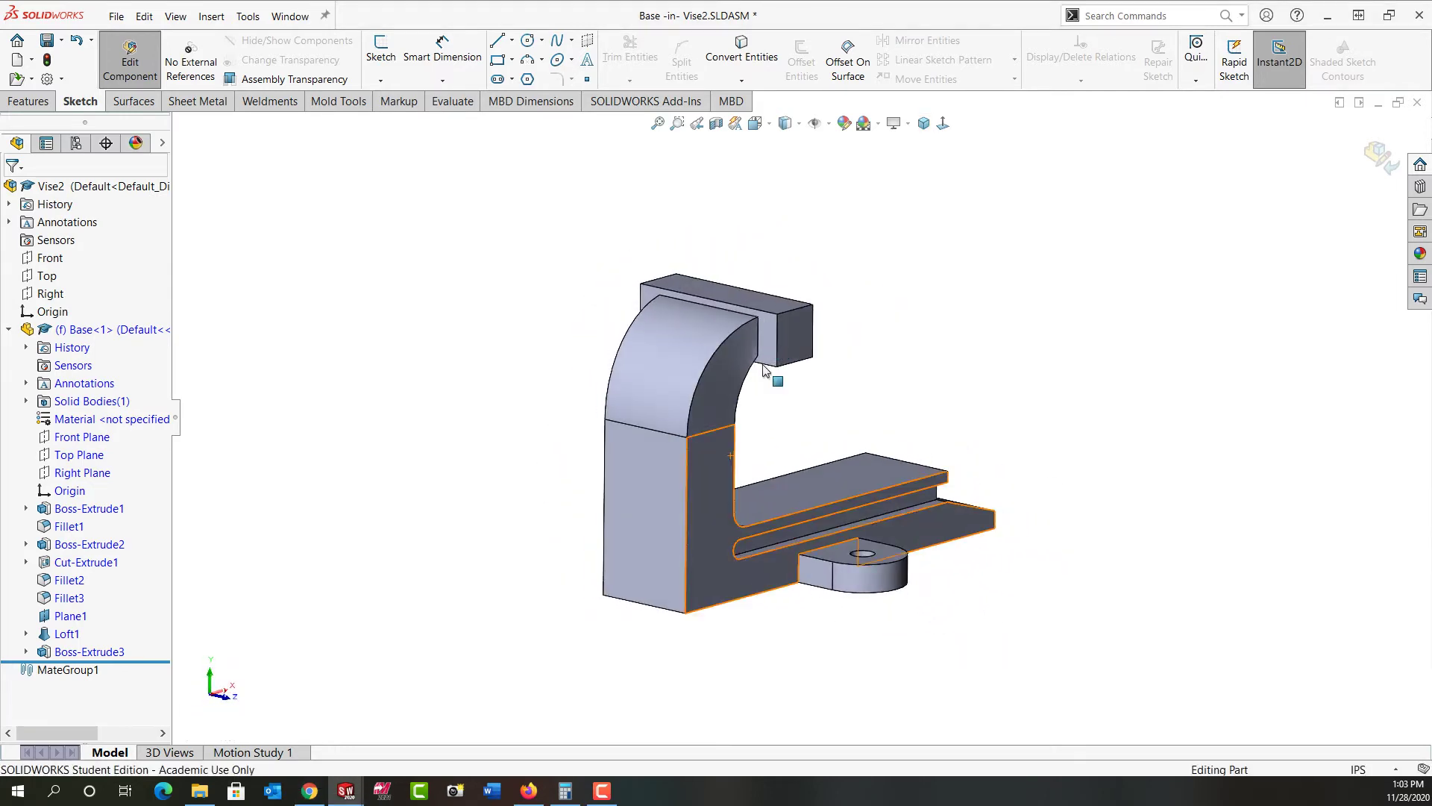
click(646, 502)
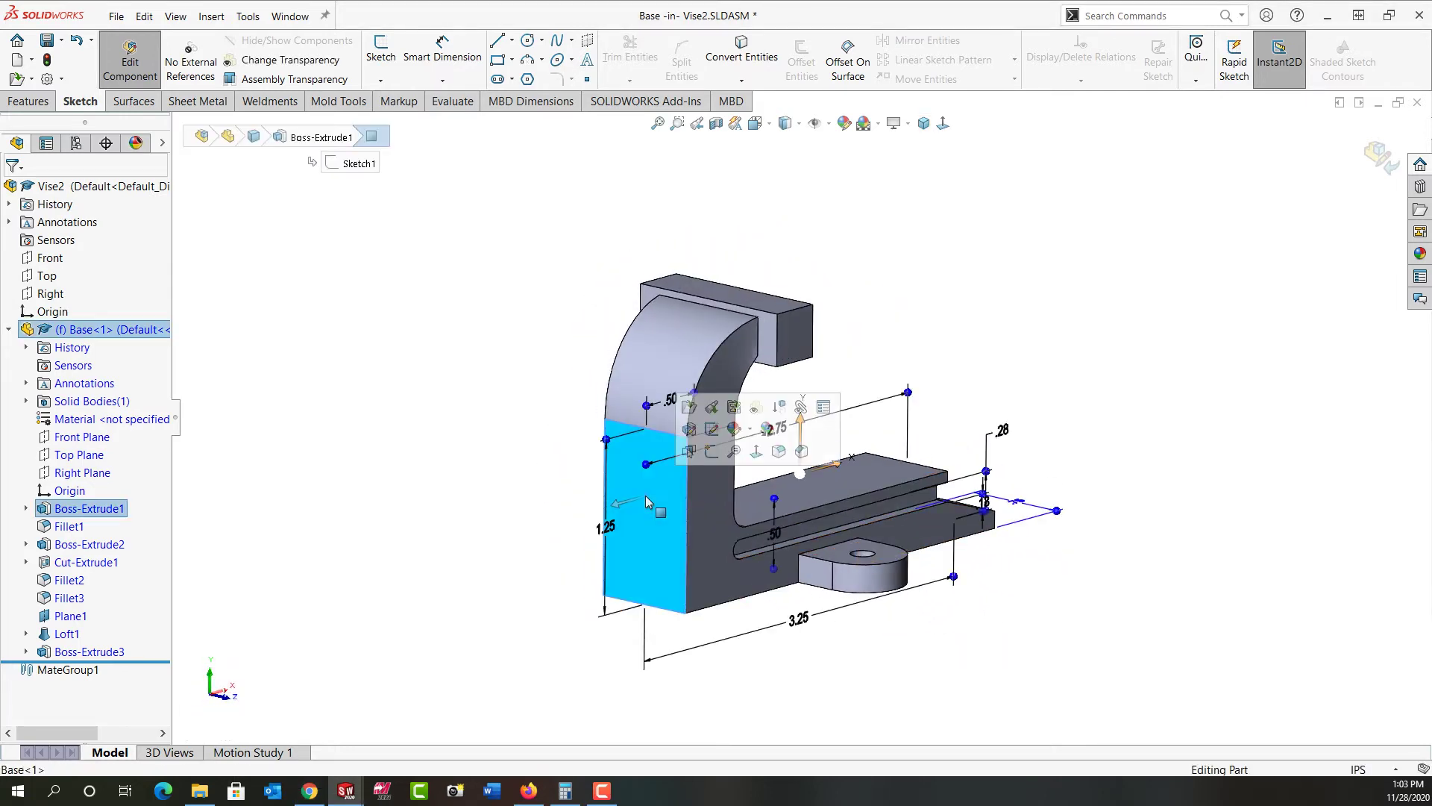
click(755, 455)
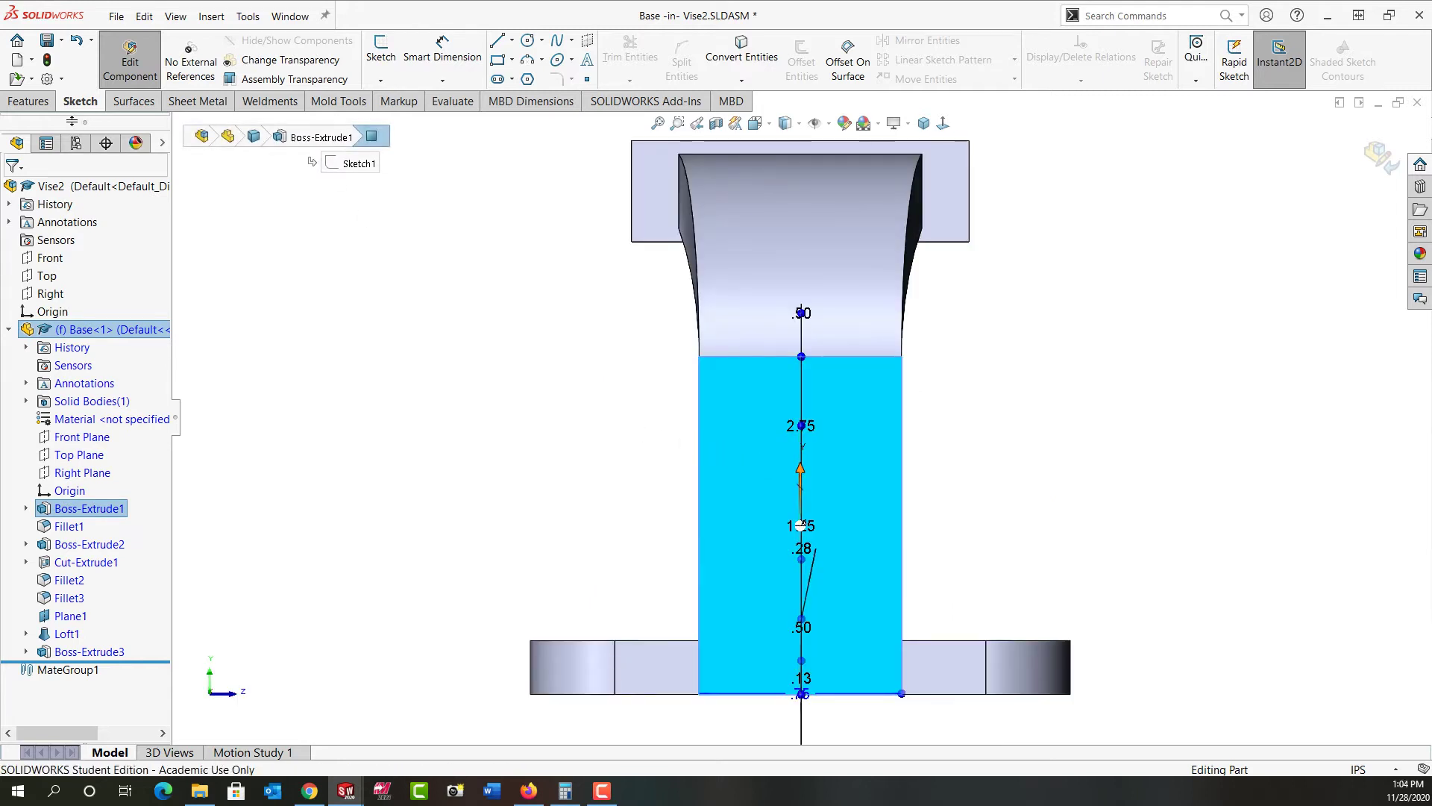
click(47, 105)
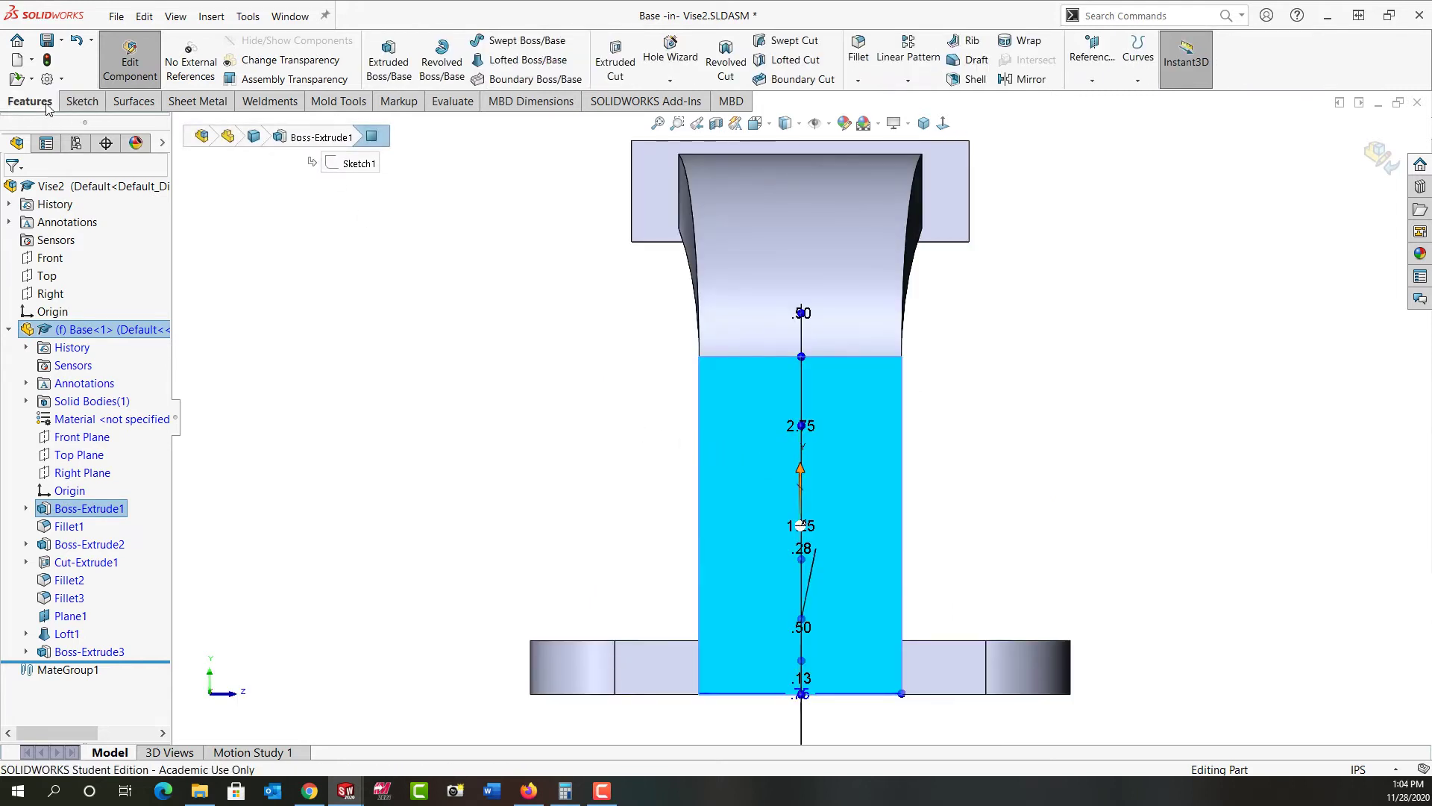
Start a cut sketch on the base's front face and draw the screw-hole circle.
click(614, 63)
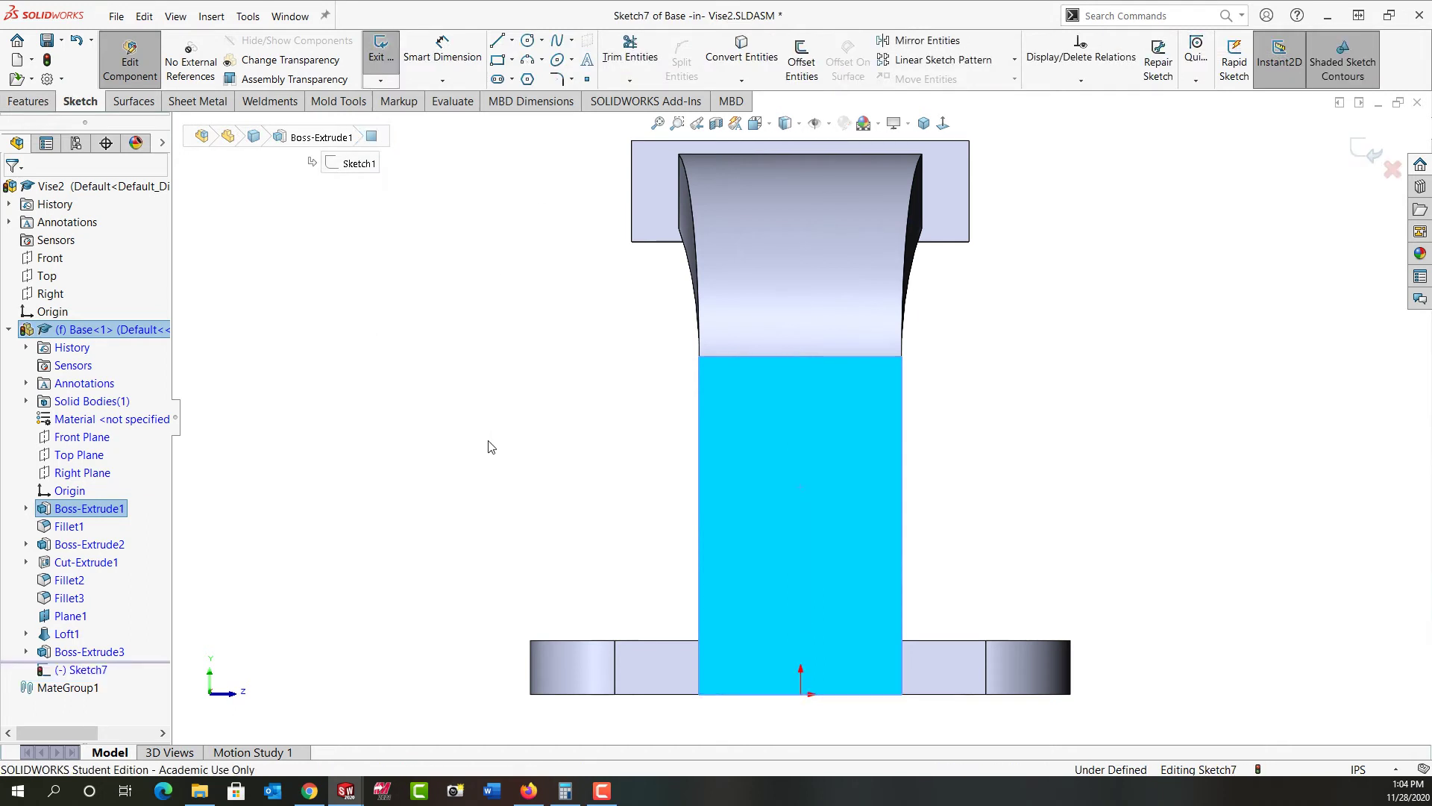
right_drag(491, 446, 500, 448)
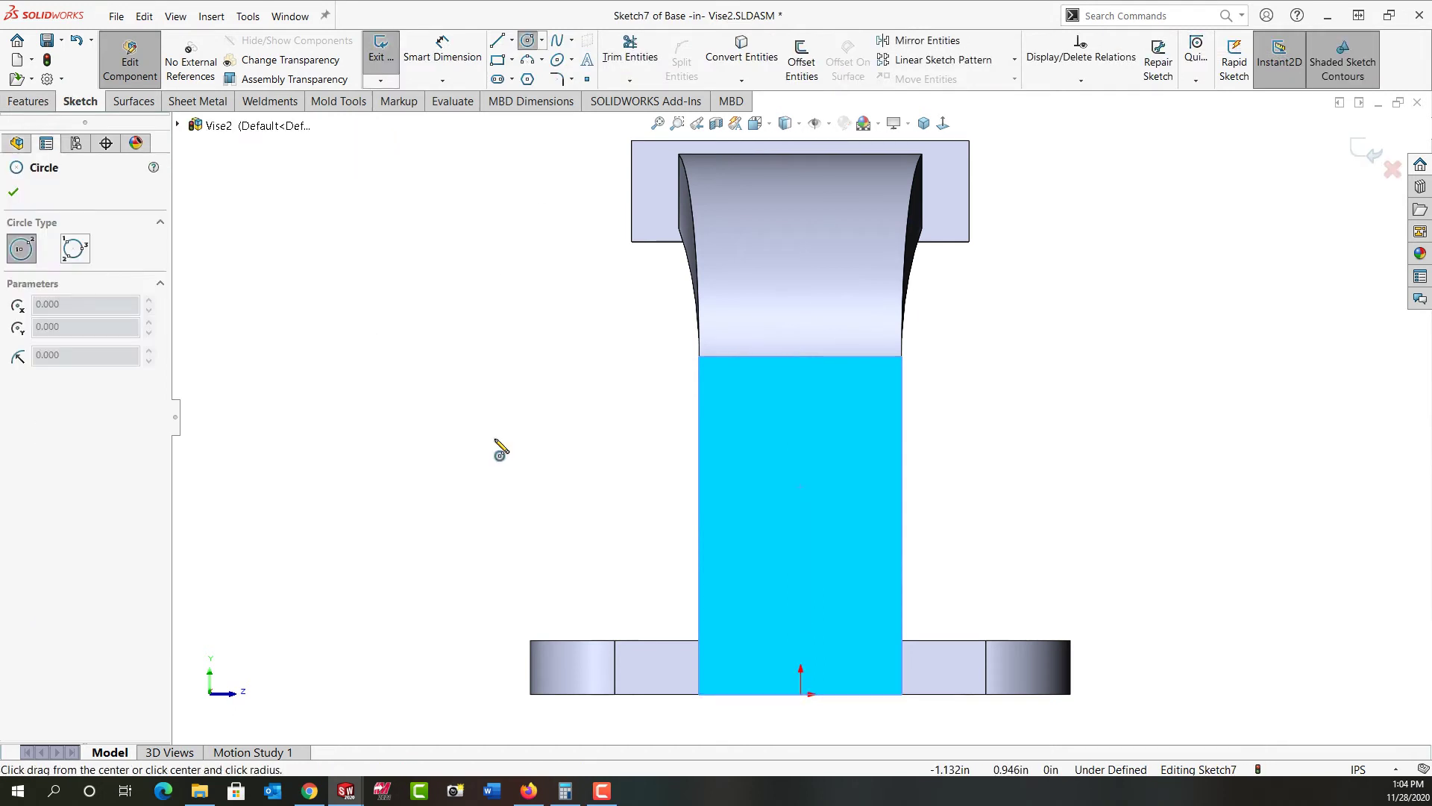
click(801, 479)
click(830, 509)
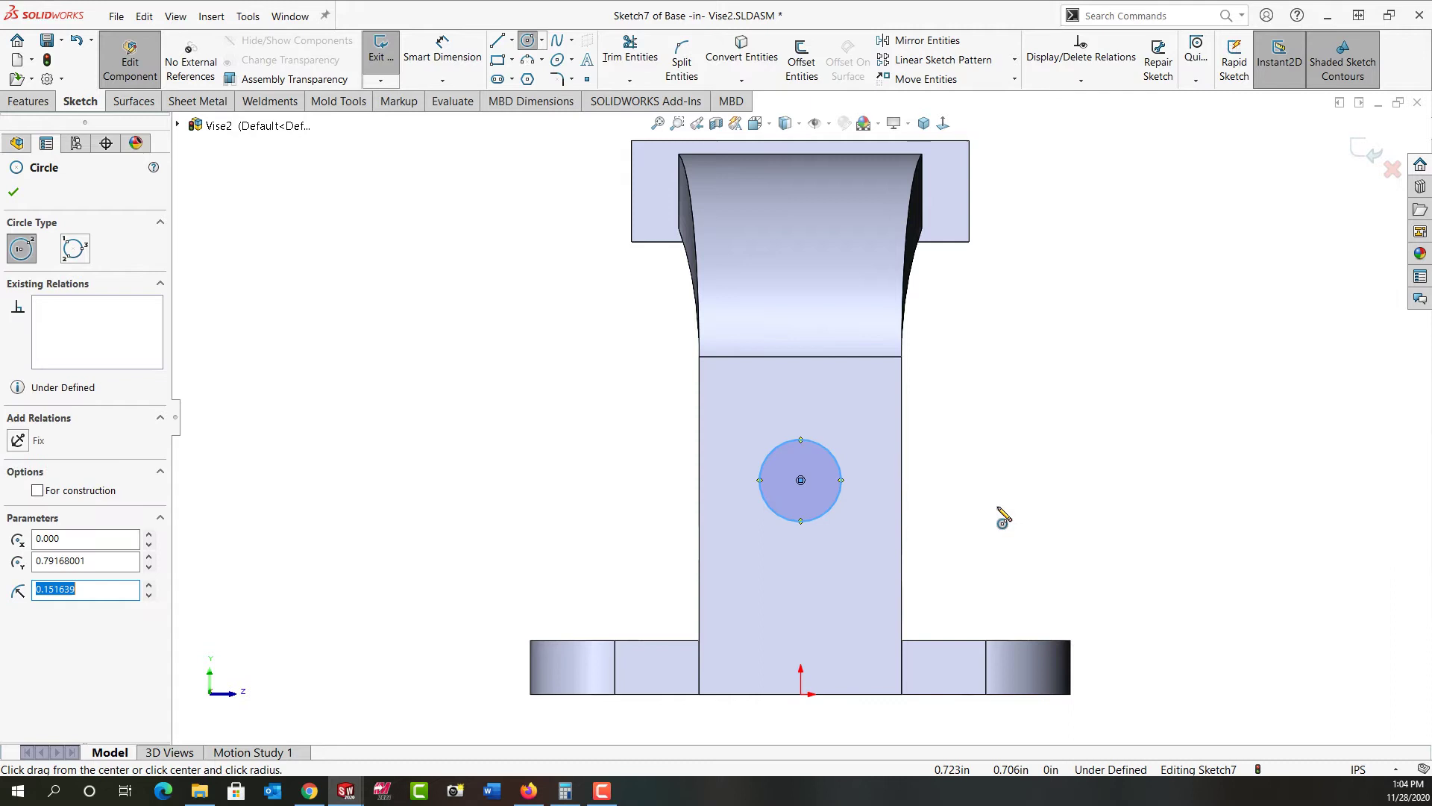
Dimension the circle to .275 diameter with its centre .83 above the bottom edge.
right_drag(1007, 489, 1007, 439)
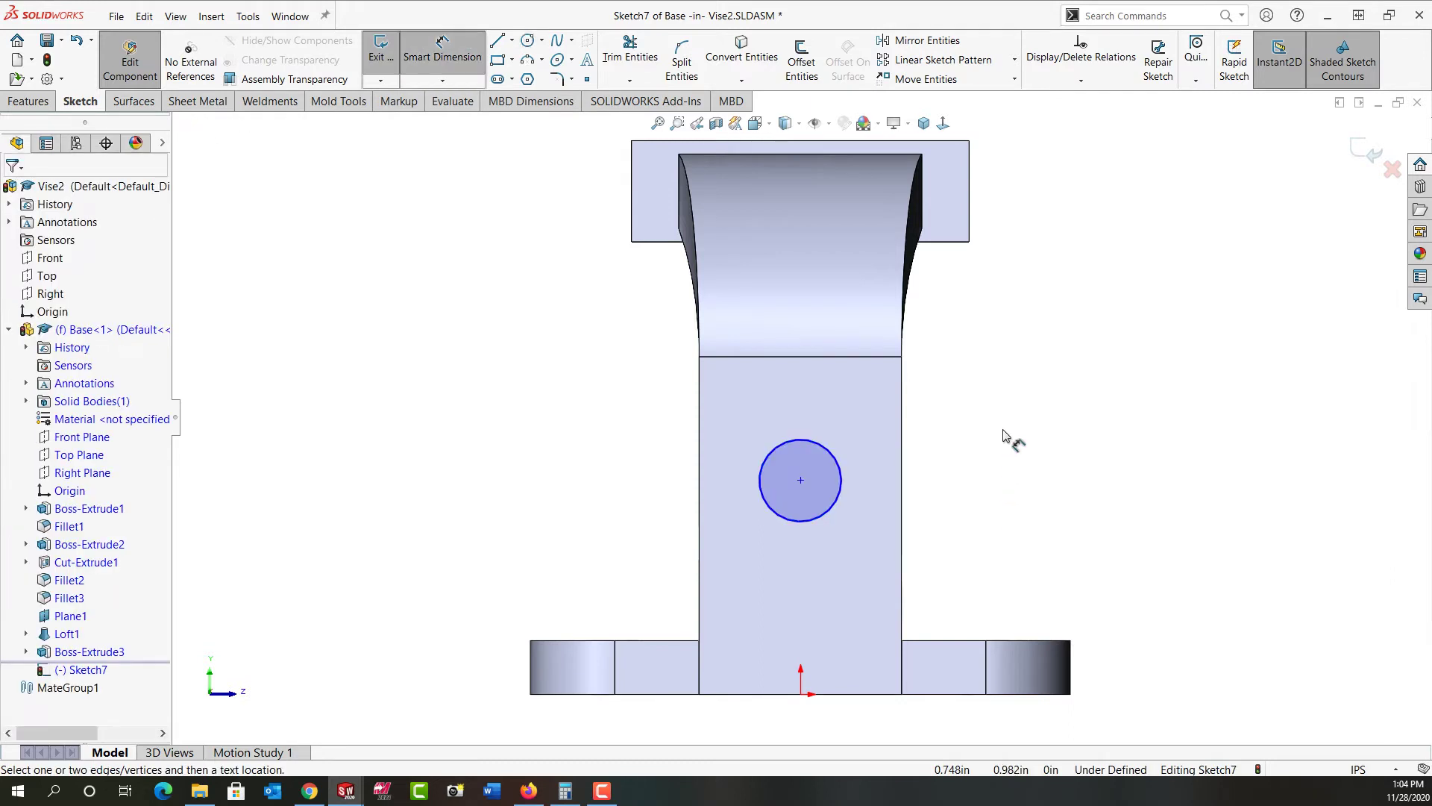
click(841, 471)
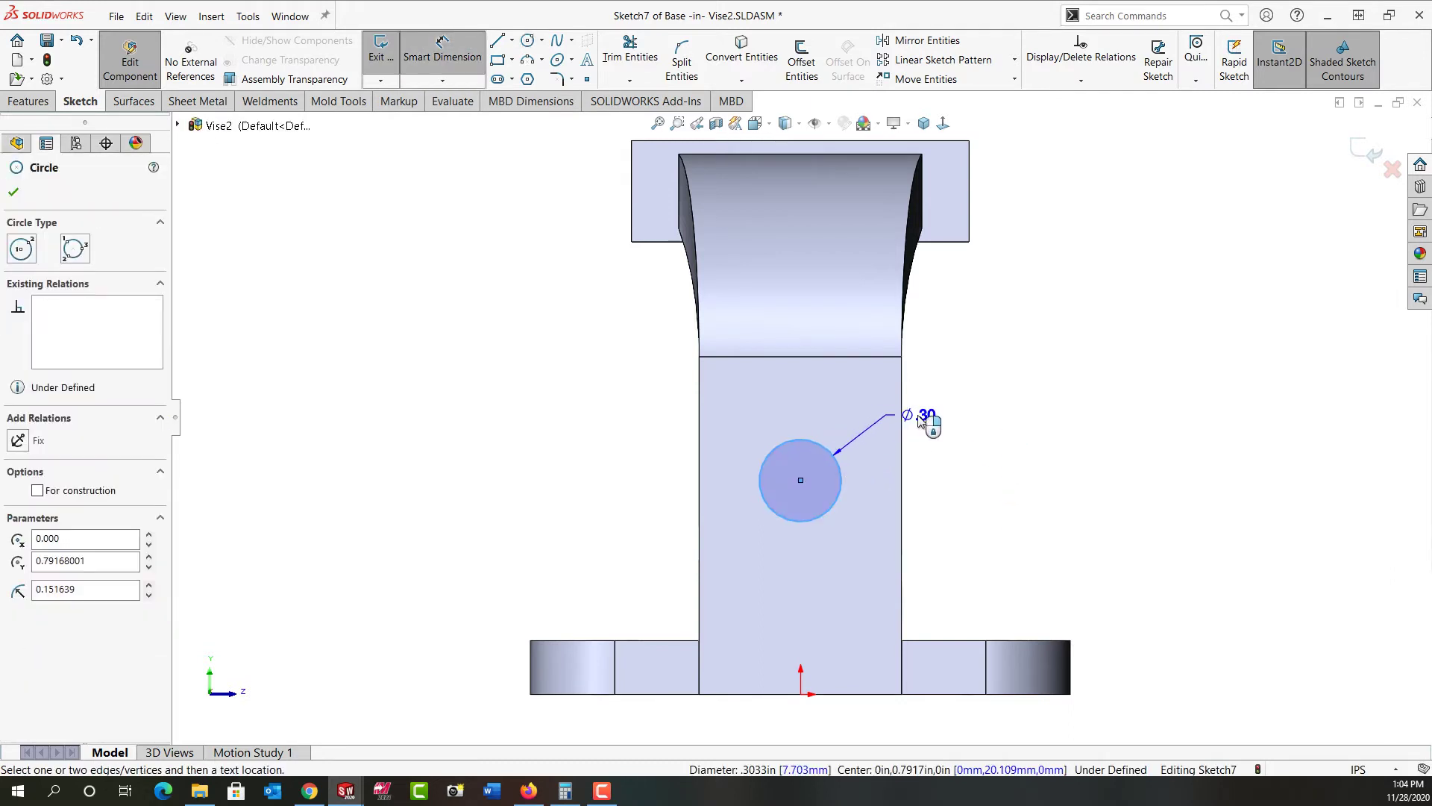
click(921, 421)
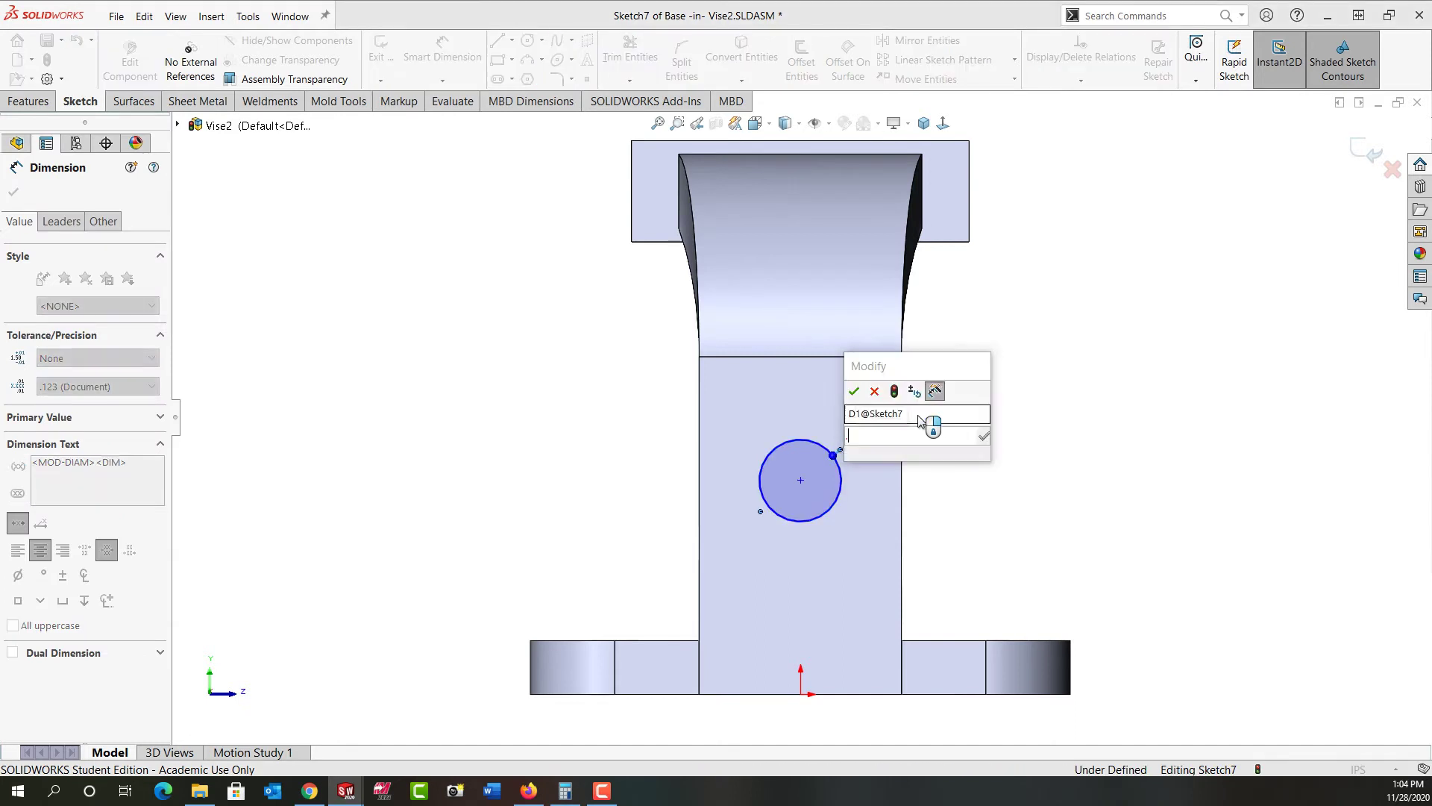
text(.275)
key(Return)
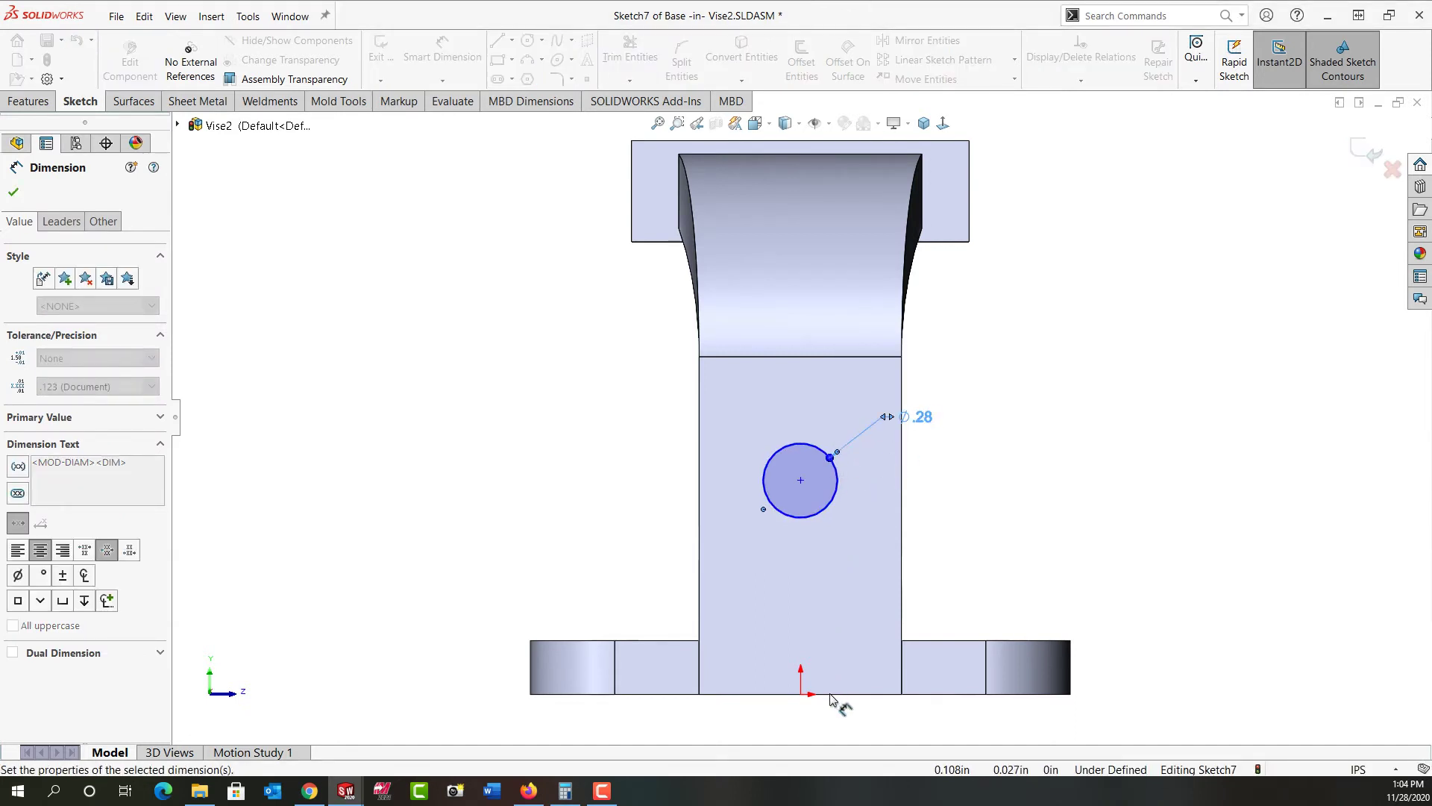
click(832, 695)
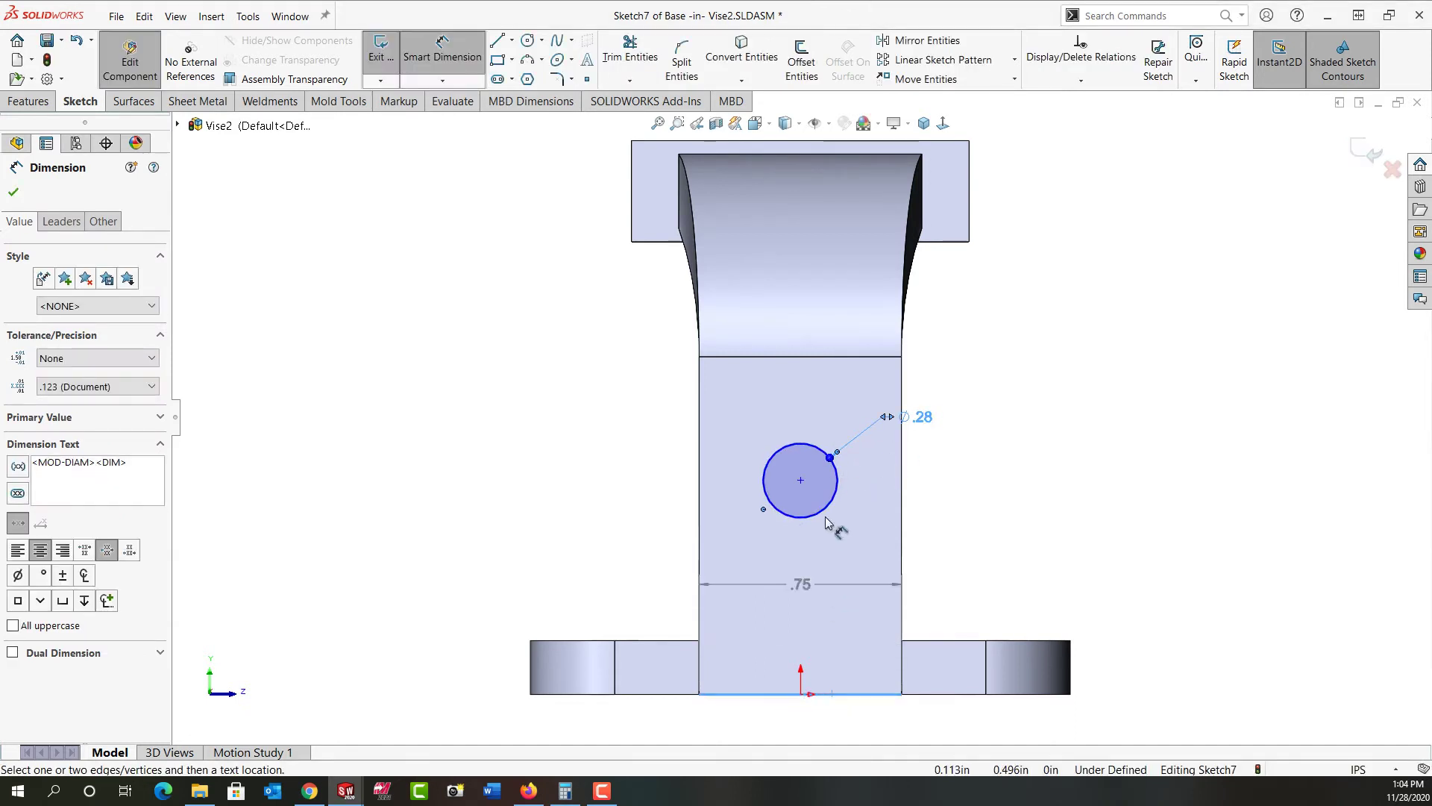
click(800, 480)
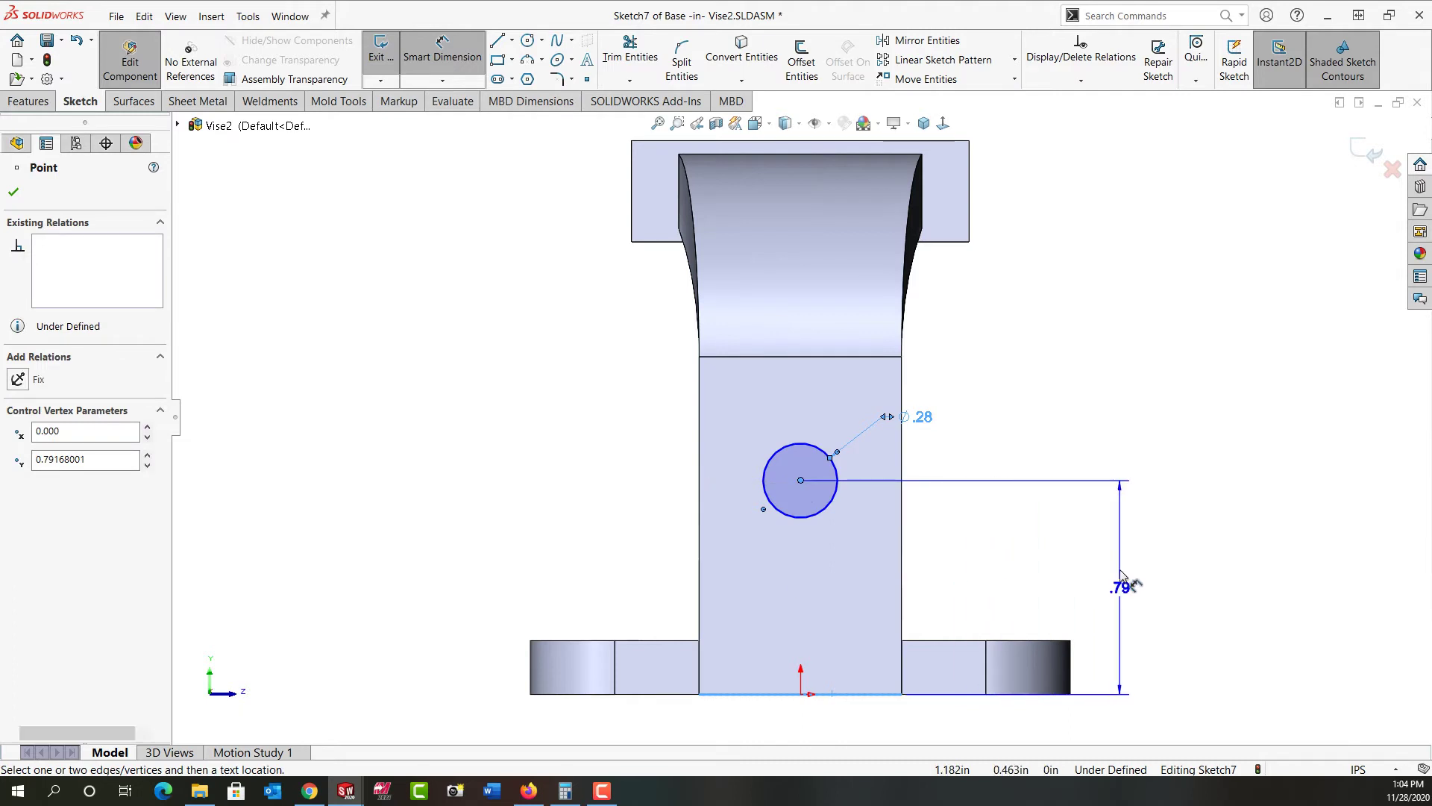
click(1121, 574)
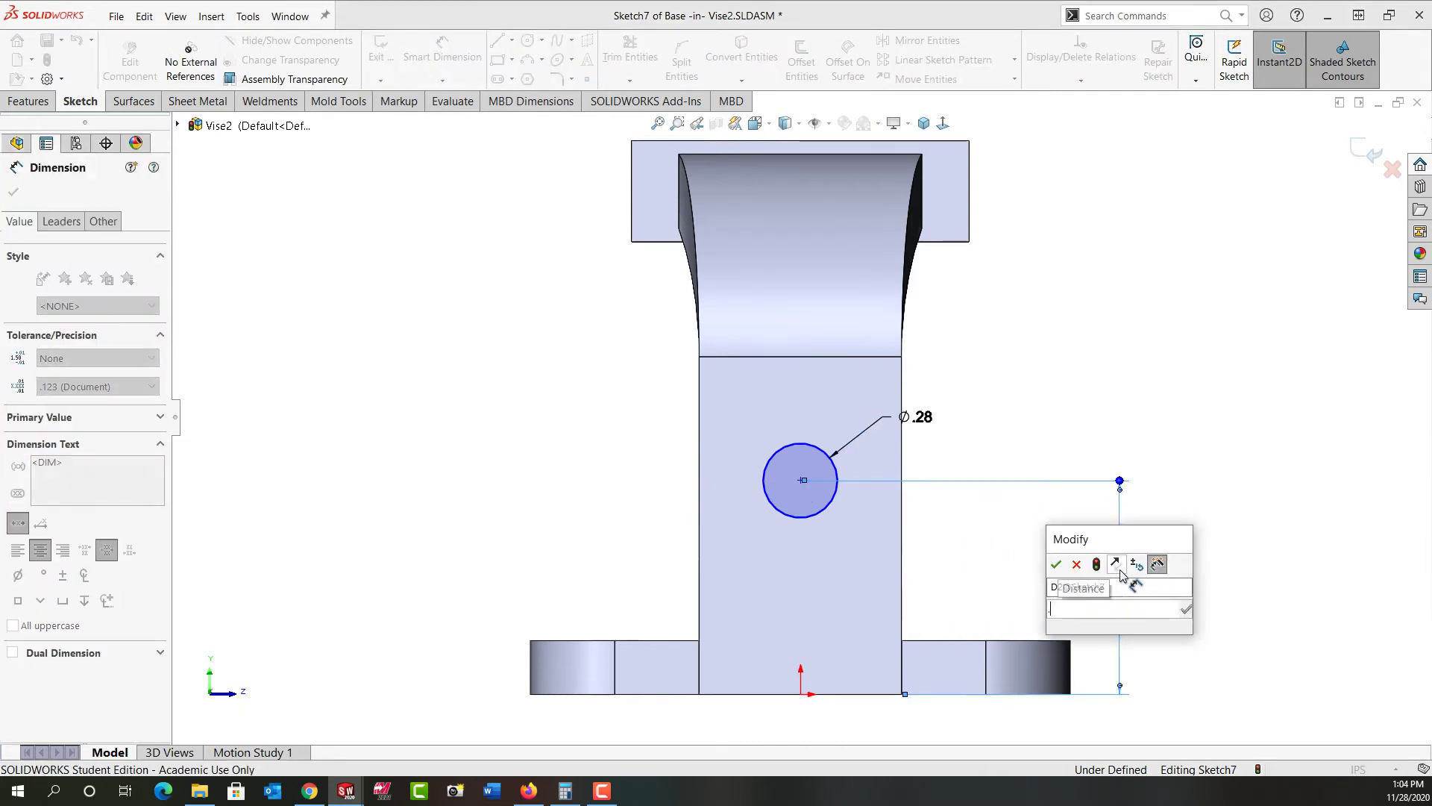
text(.83)
key(Return)
key(Escape)
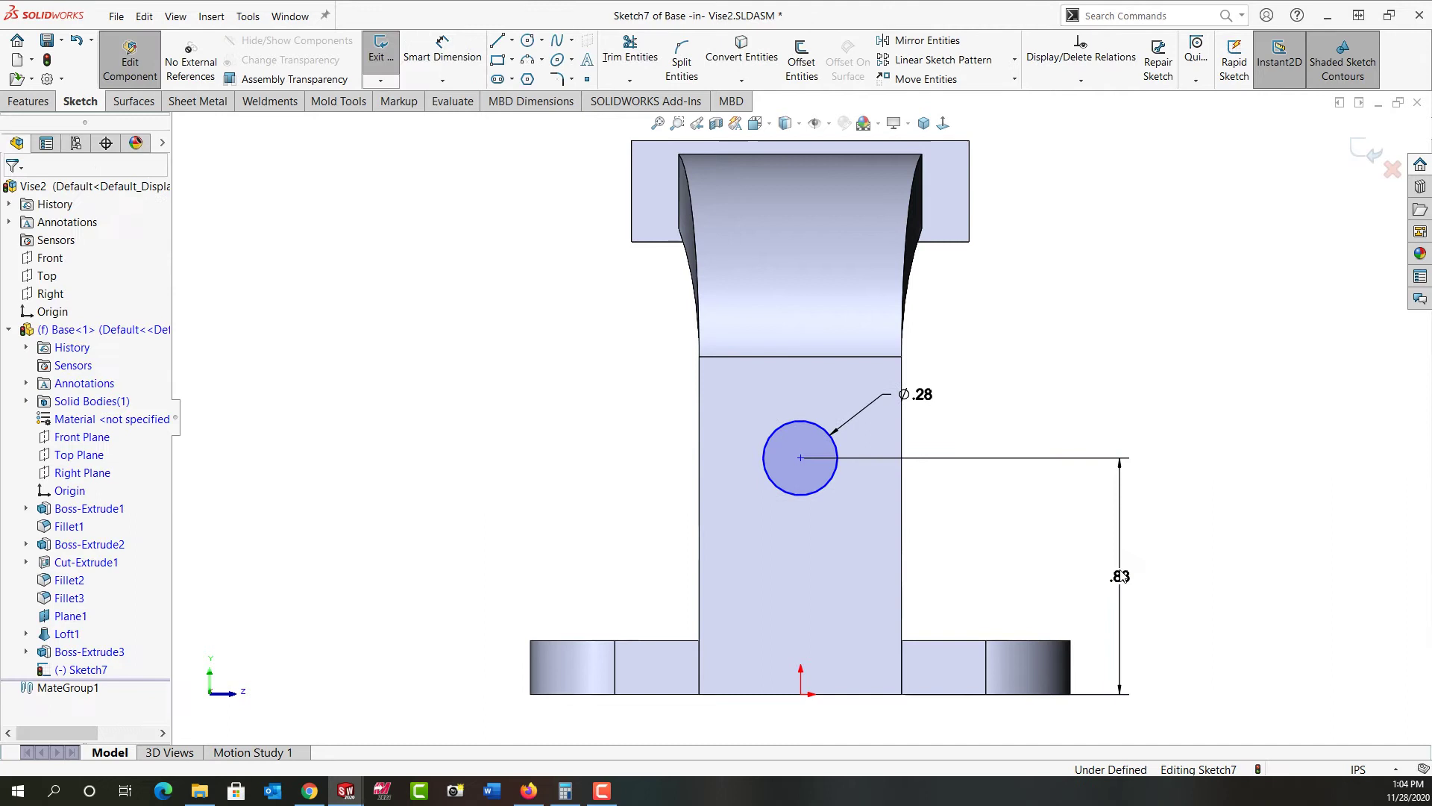
Add a Vertical relation between the hole centre and the origin.
click(801, 457)
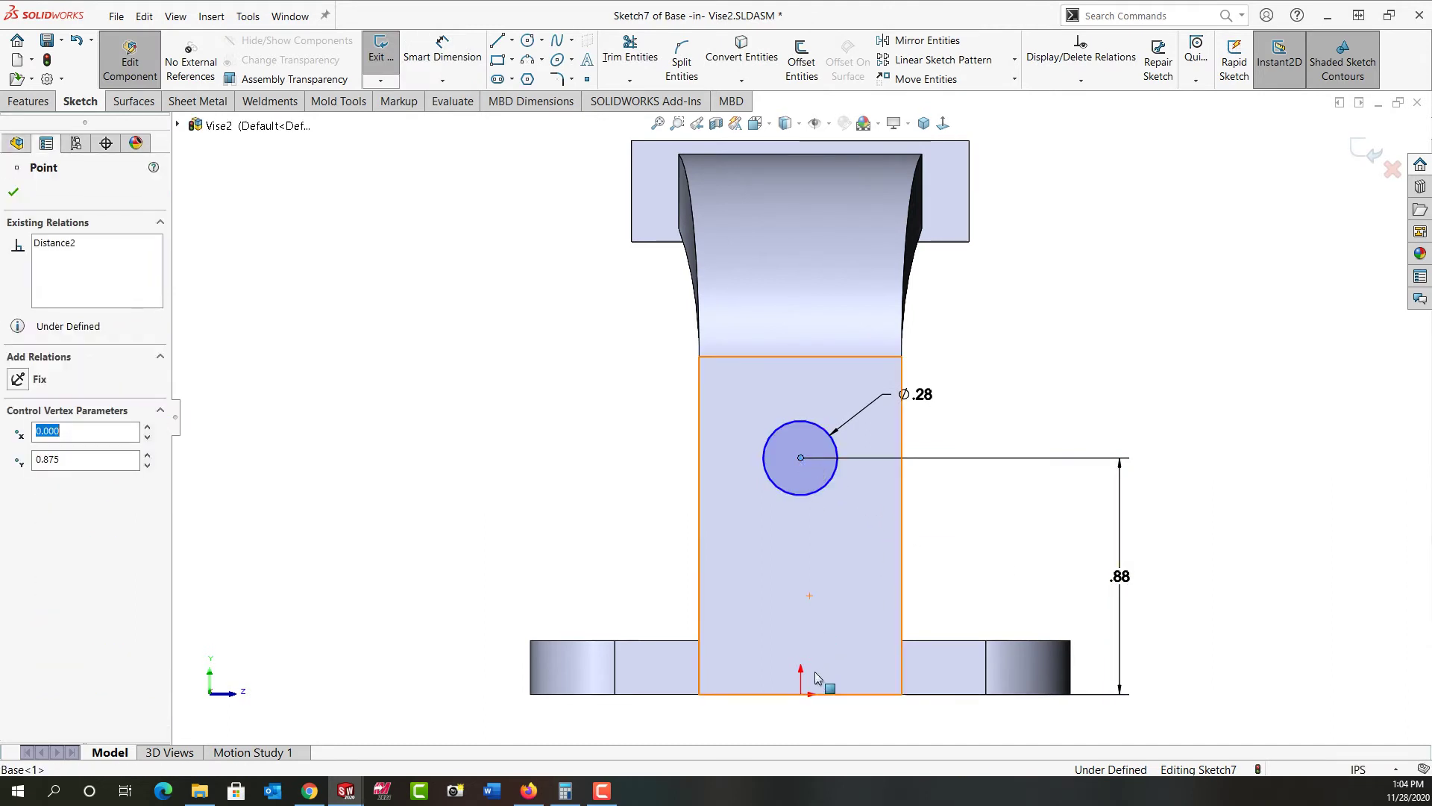
ctrl+click(800, 693)
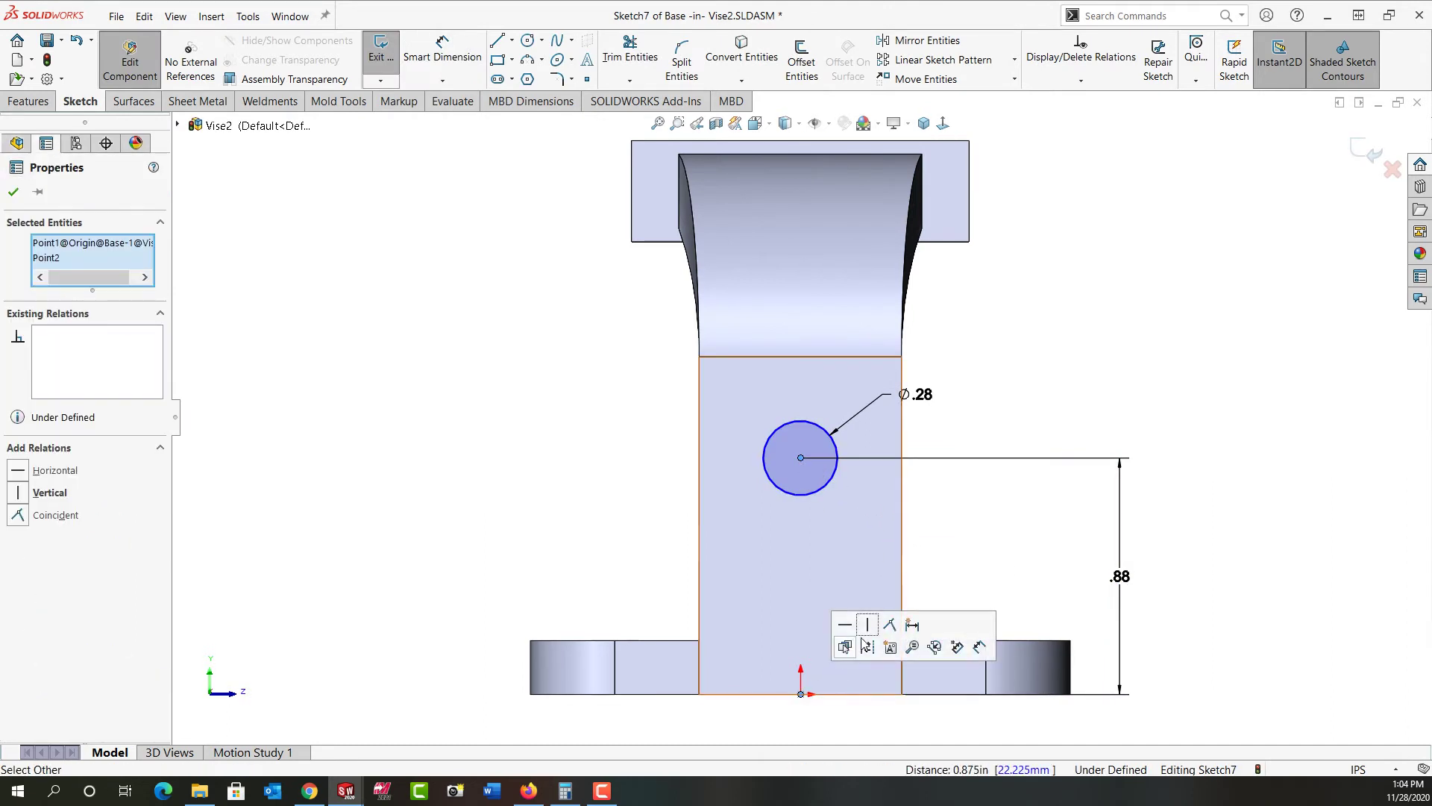
click(868, 625)
click(937, 573)
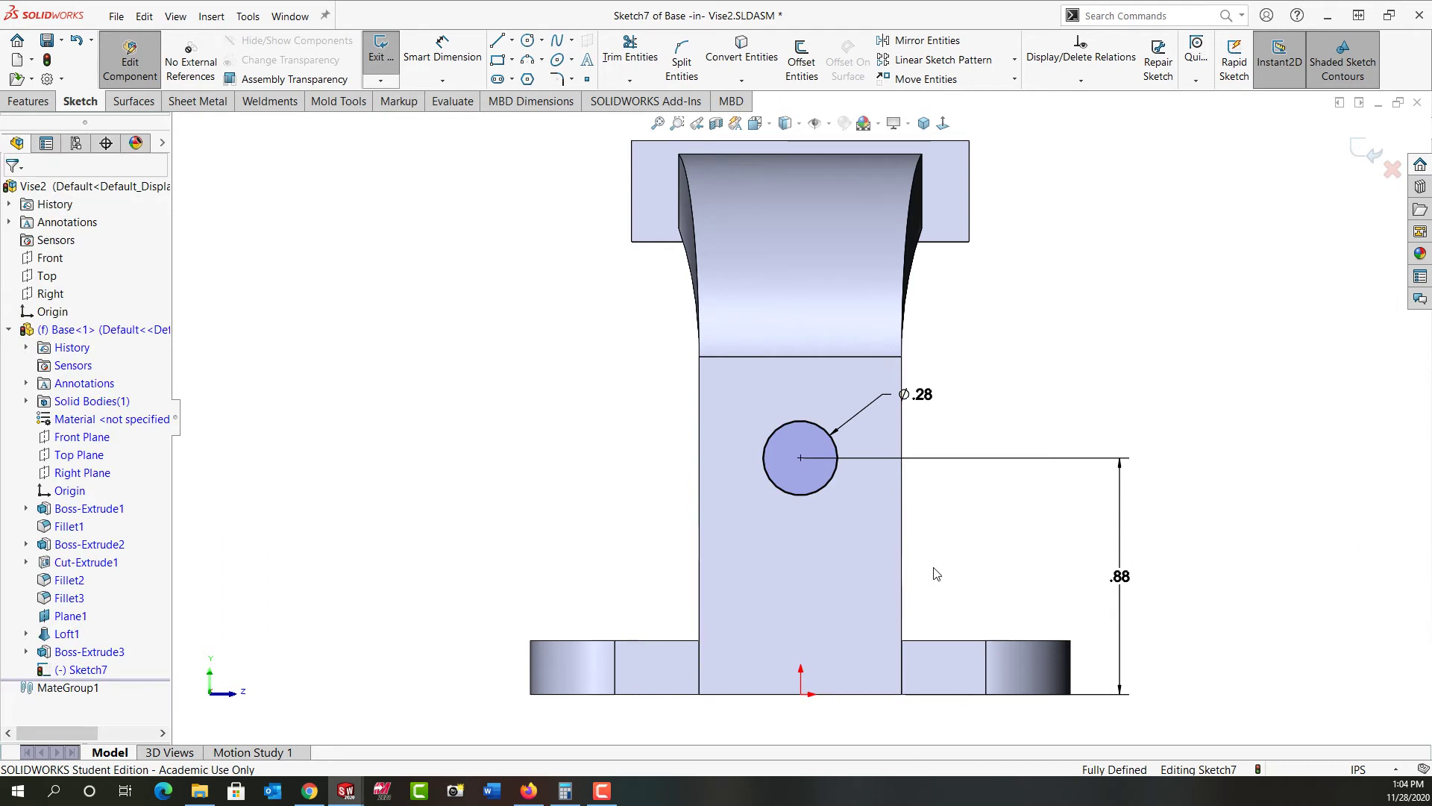
Start a Cut-Extrude from the graphics-area shortcut menu.
right_click(962, 542)
click(937, 574)
right_click(962, 542)
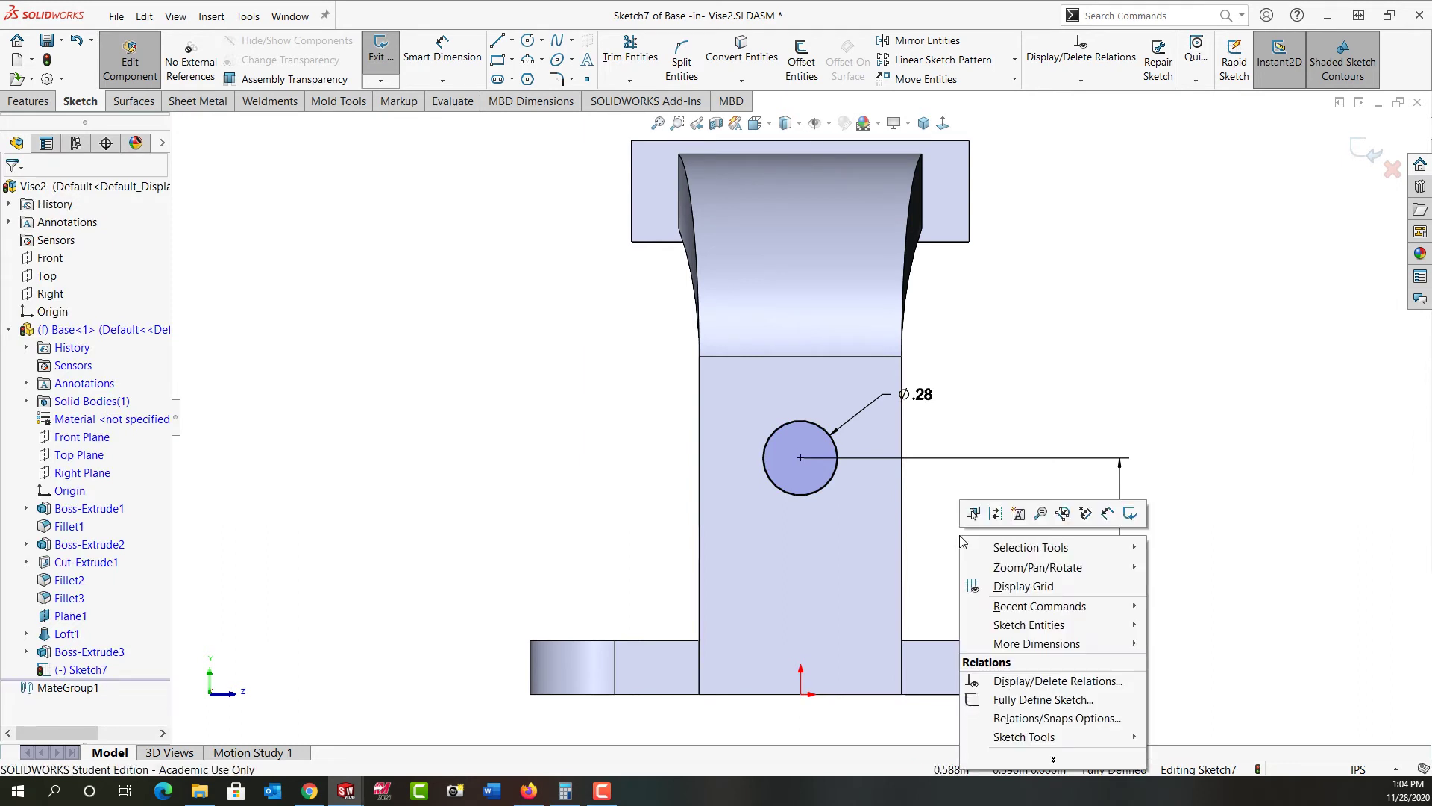
click(1129, 515)
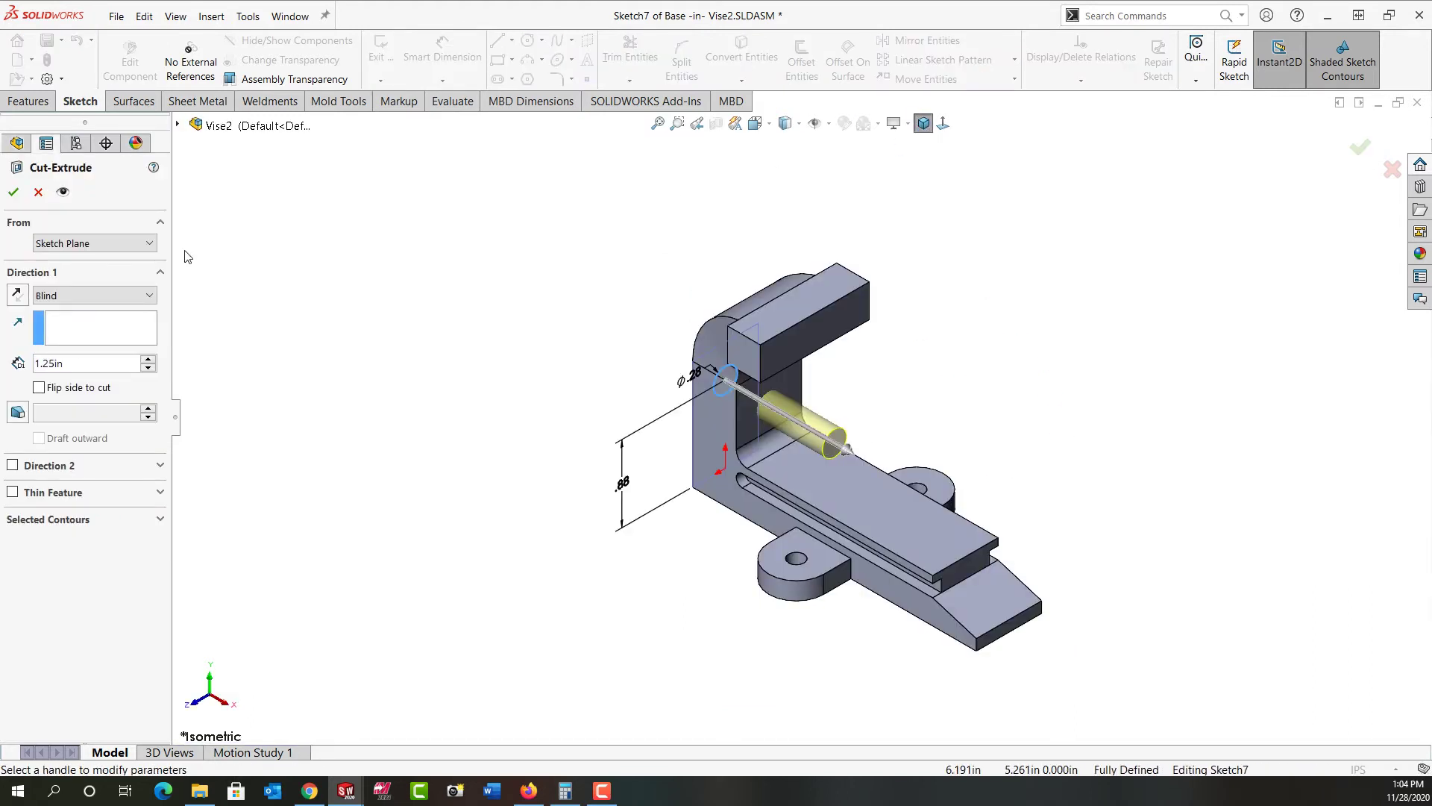
Set the cut's Direction 1 to Through All and apply it.
click(125, 296)
click(52, 310)
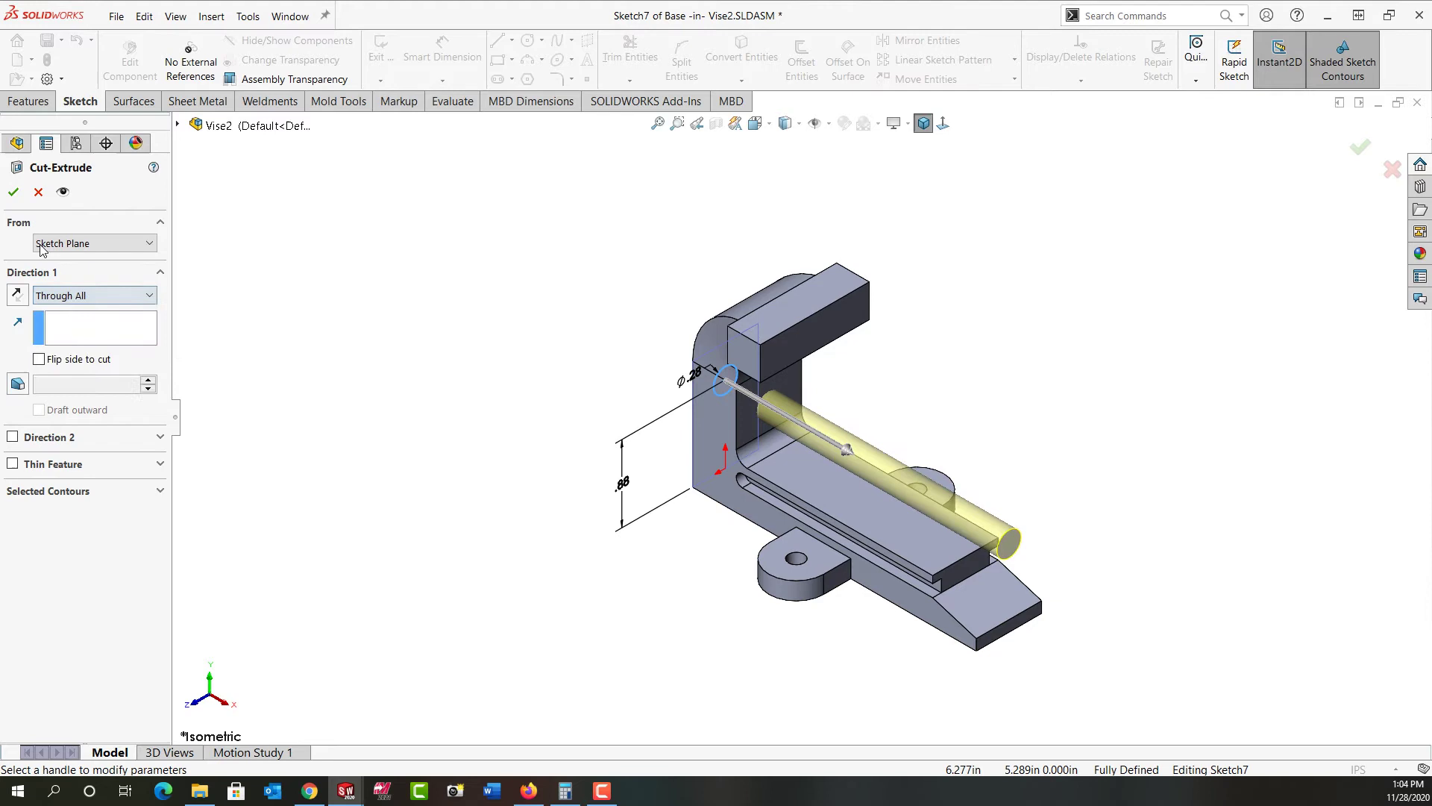
click(14, 193)
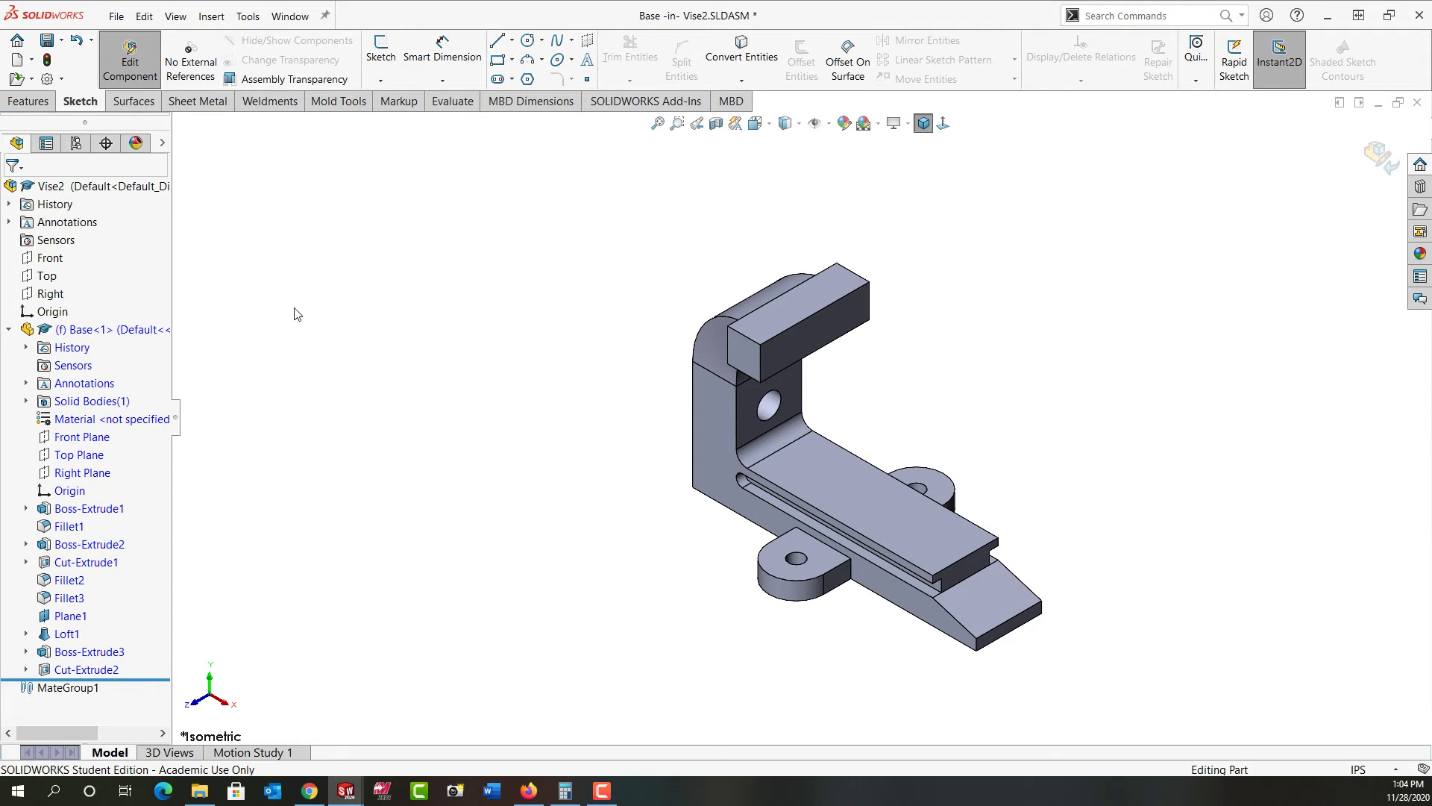
Start a 0.03125 in fillet and pick six edges on the mounting tabs and their holes.
click(28, 102)
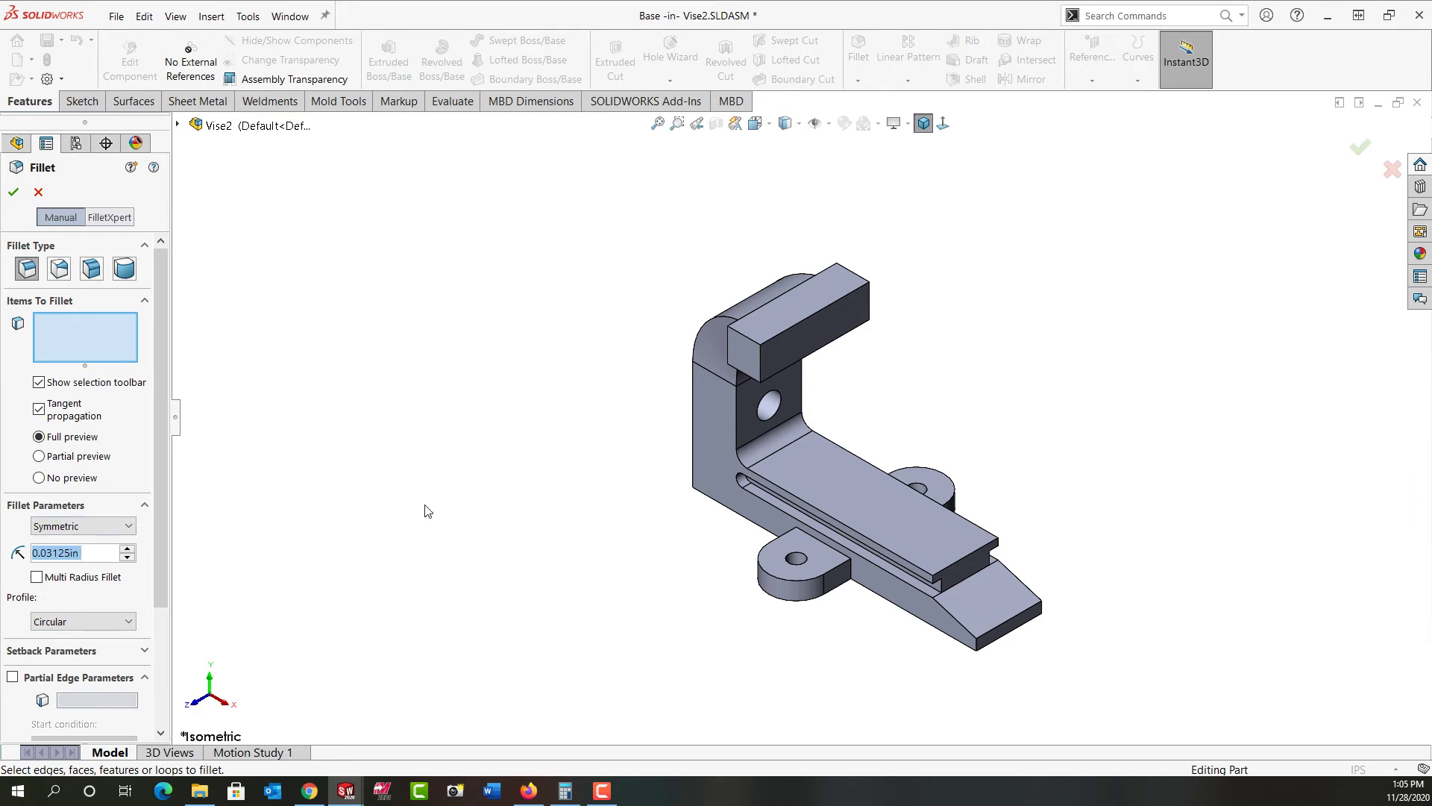
click(813, 572)
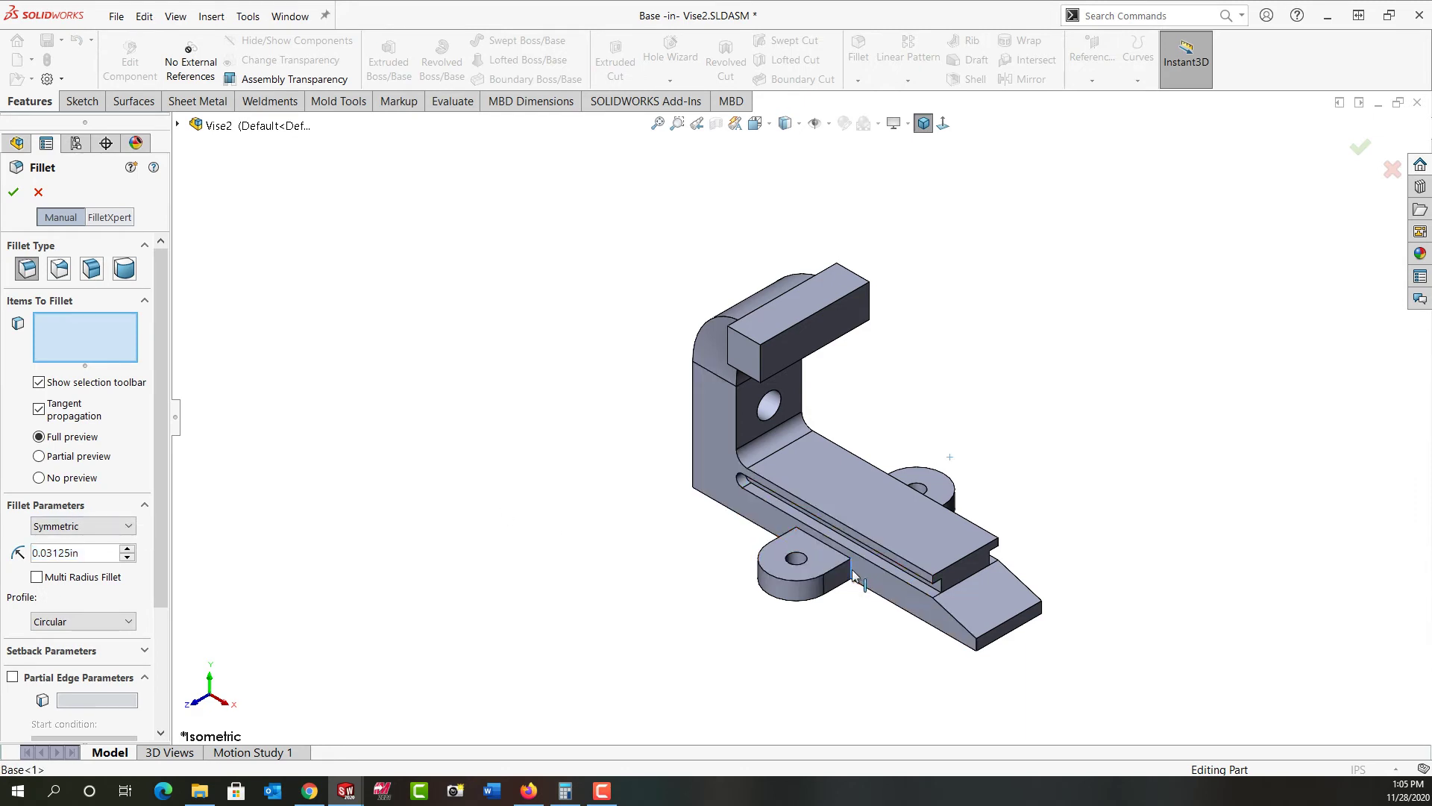
click(800, 562)
middle_drag(800, 563, 975, 523)
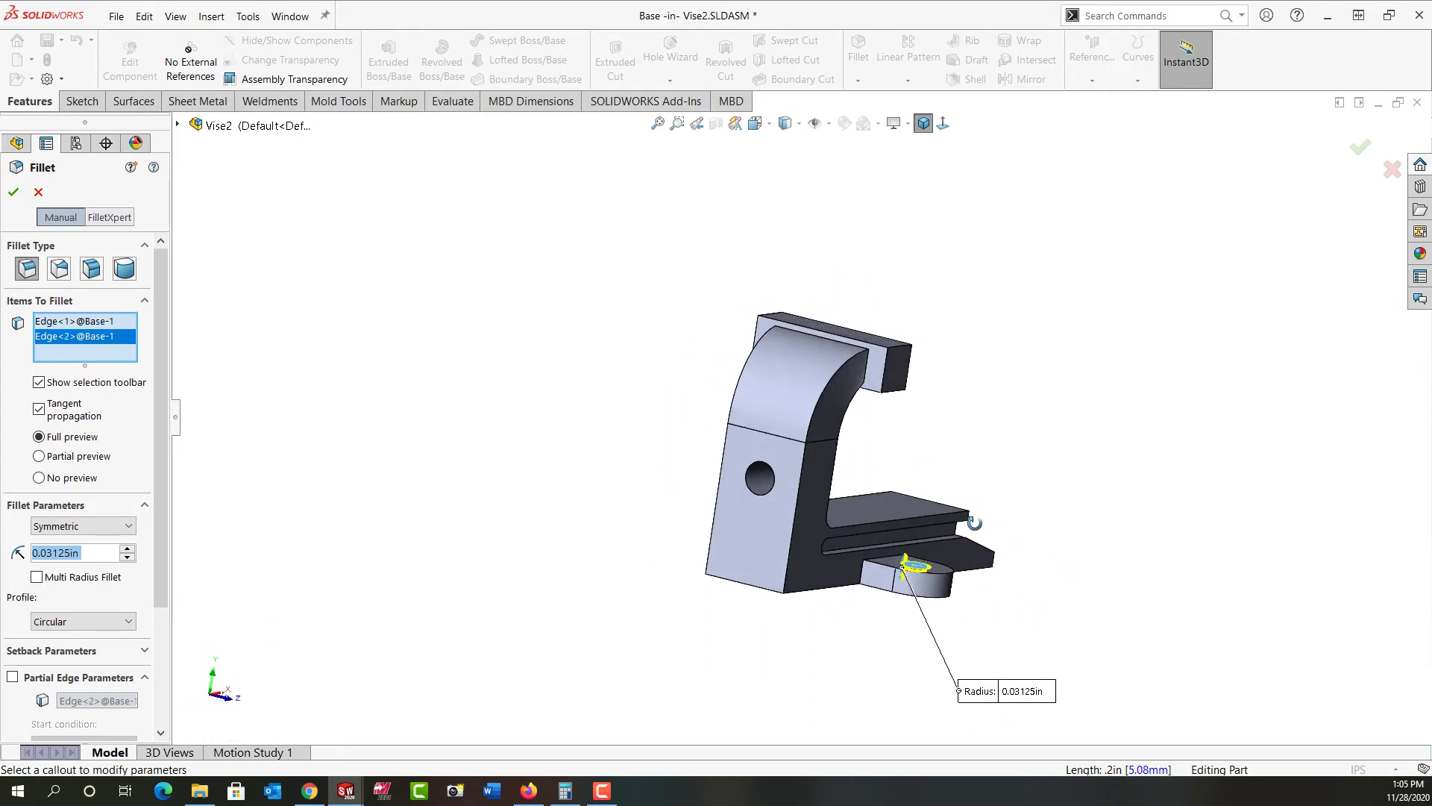
click(866, 584)
middle_drag(865, 584, 844, 525)
click(901, 571)
click(859, 580)
click(856, 574)
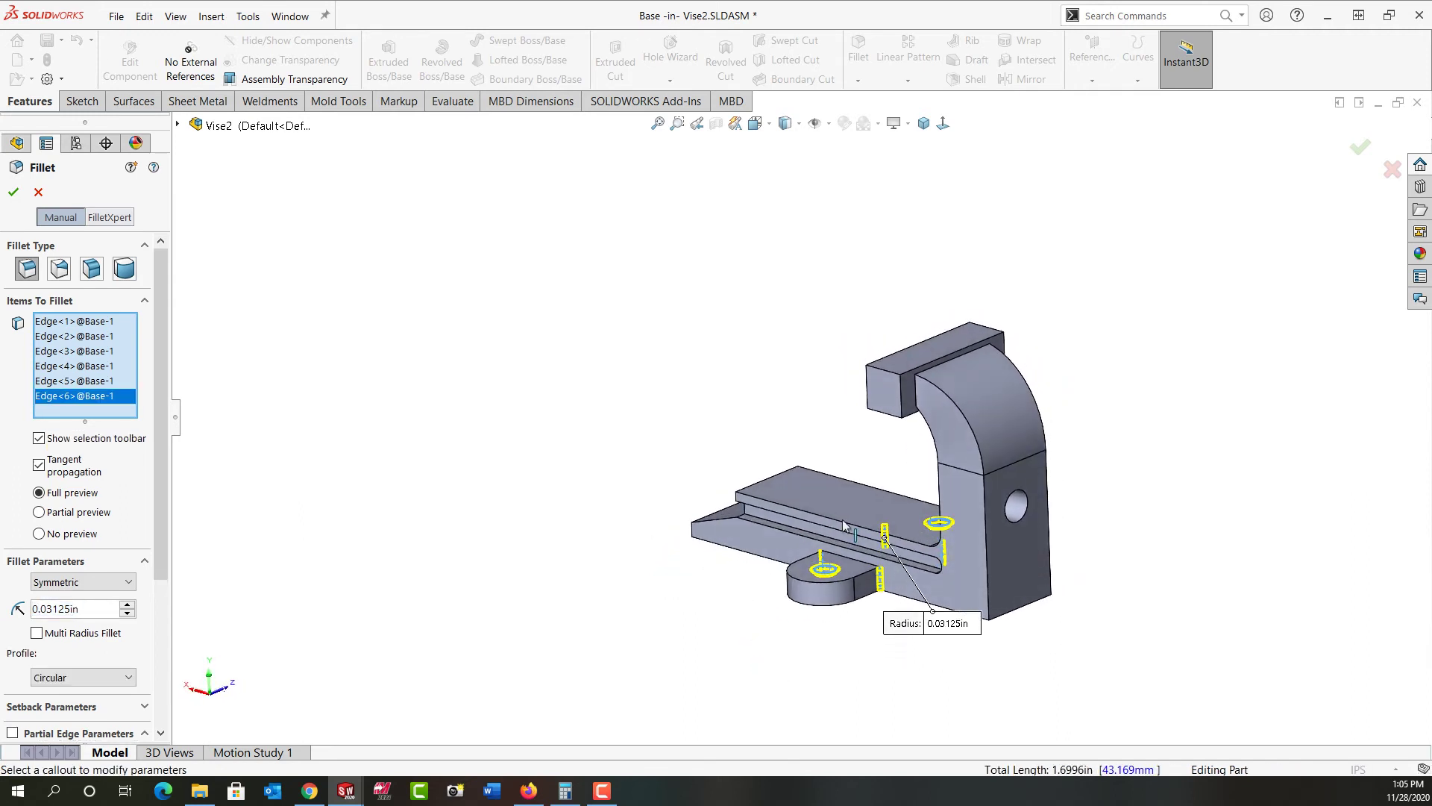
Add the jaw edges, an edge loop, curved upright edges and screw-hole face, then apply Fillet4.
click(882, 377)
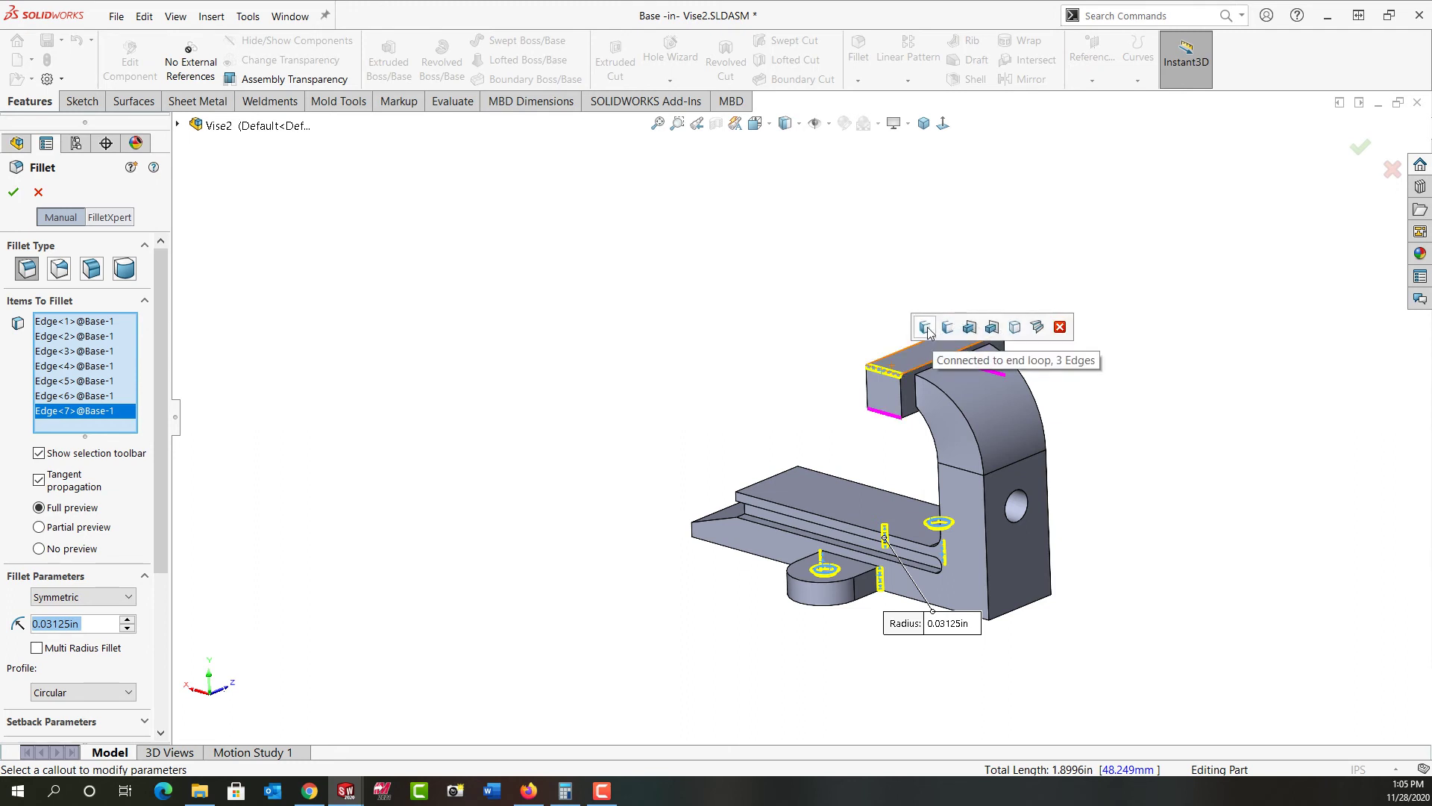
click(926, 327)
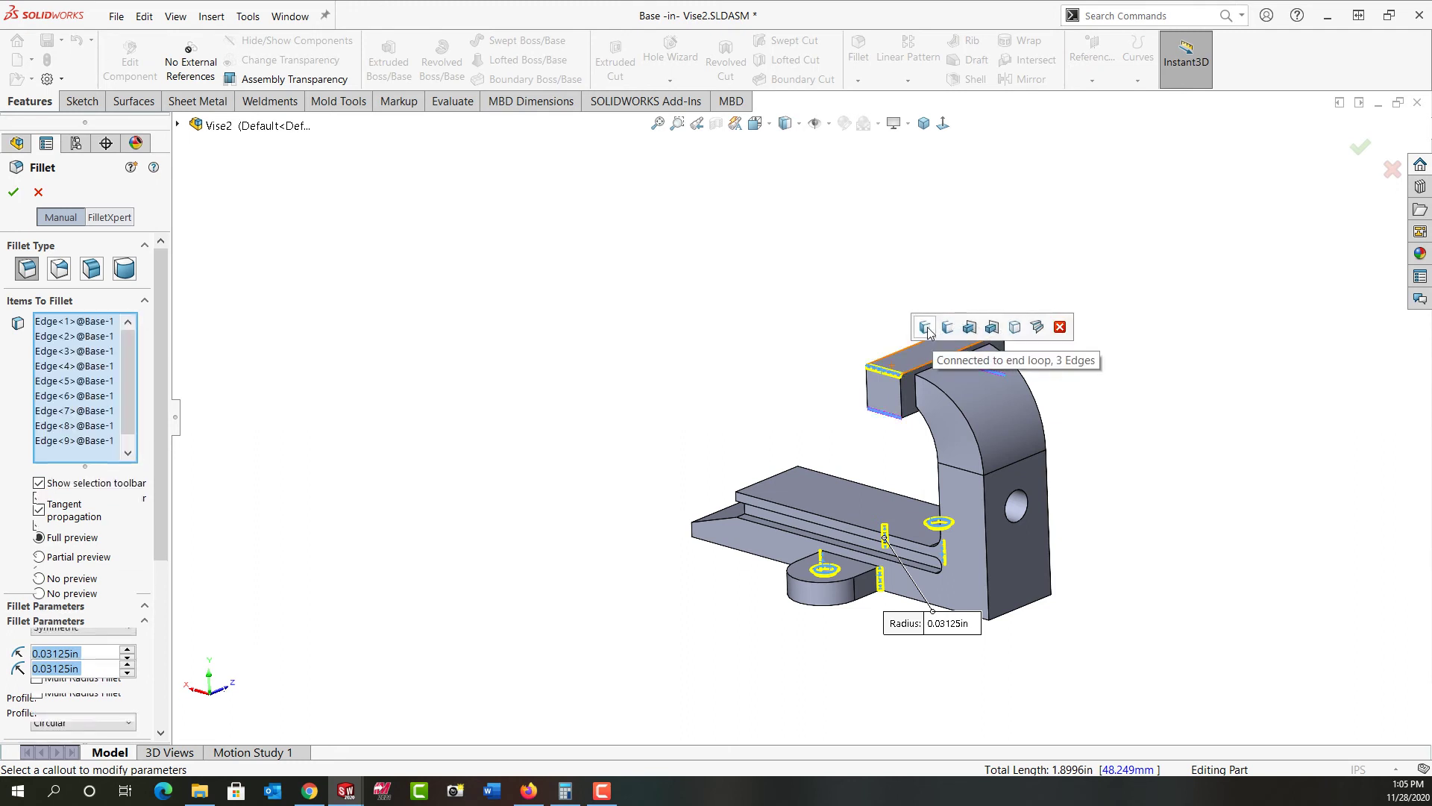
right_click(916, 385)
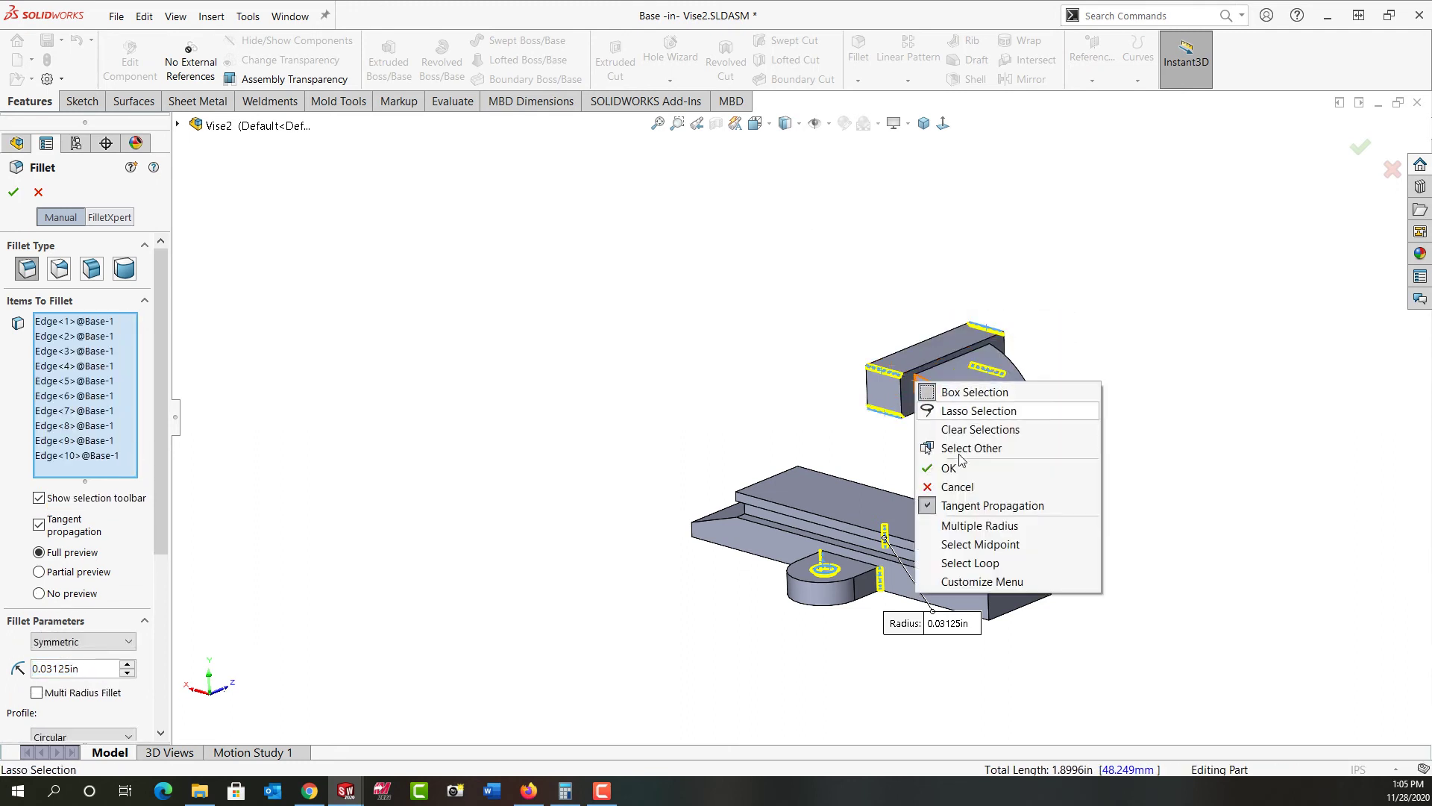
click(979, 563)
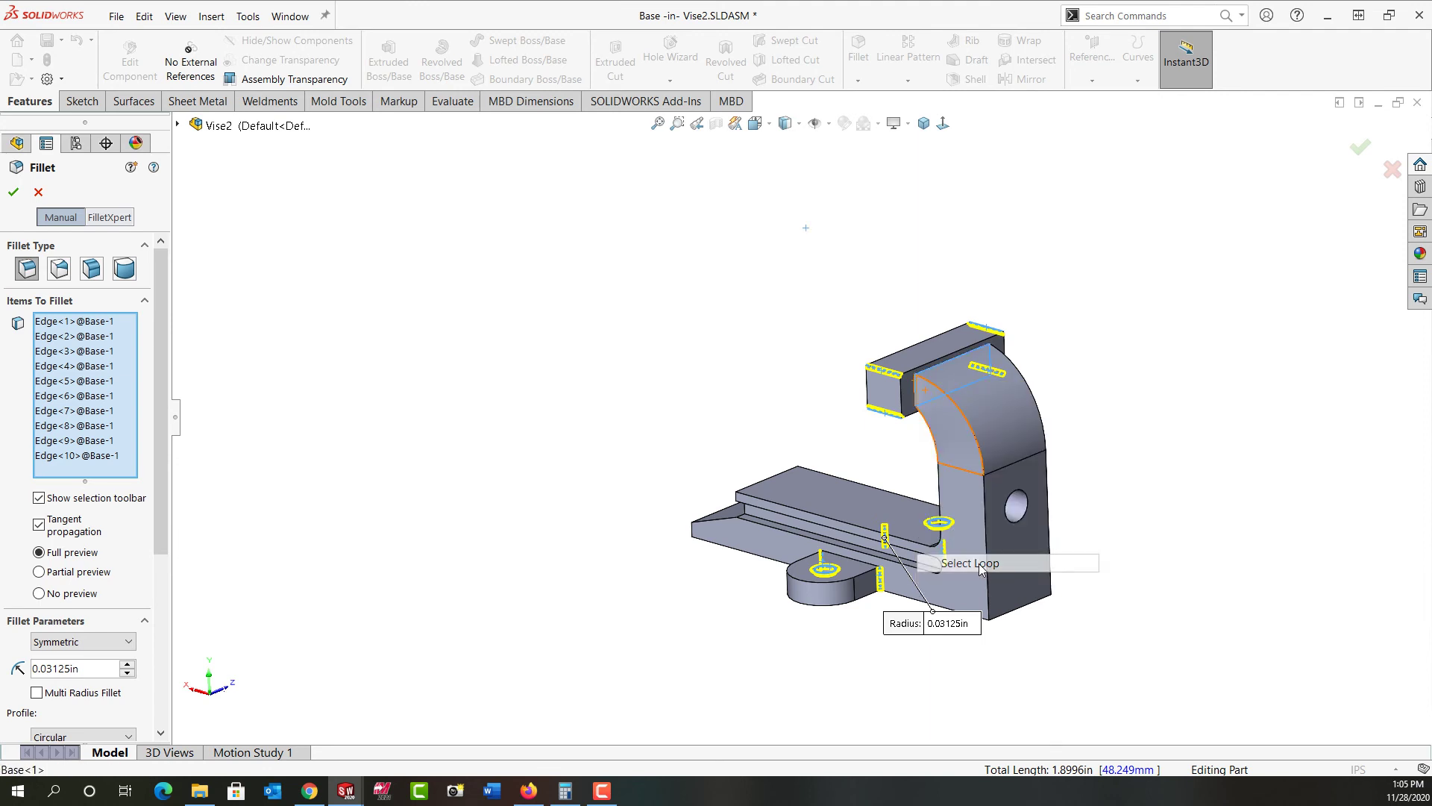
click(968, 428)
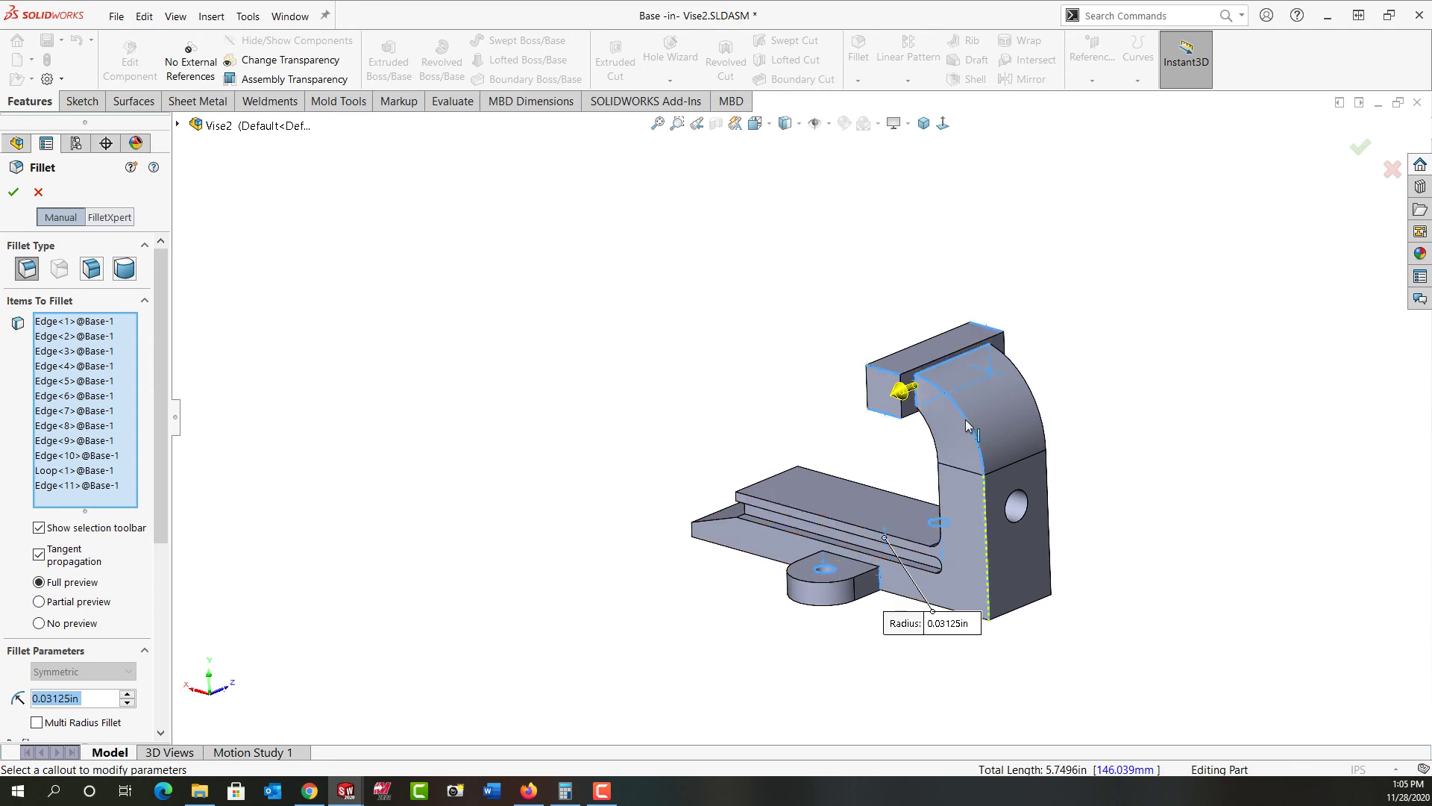
click(1036, 407)
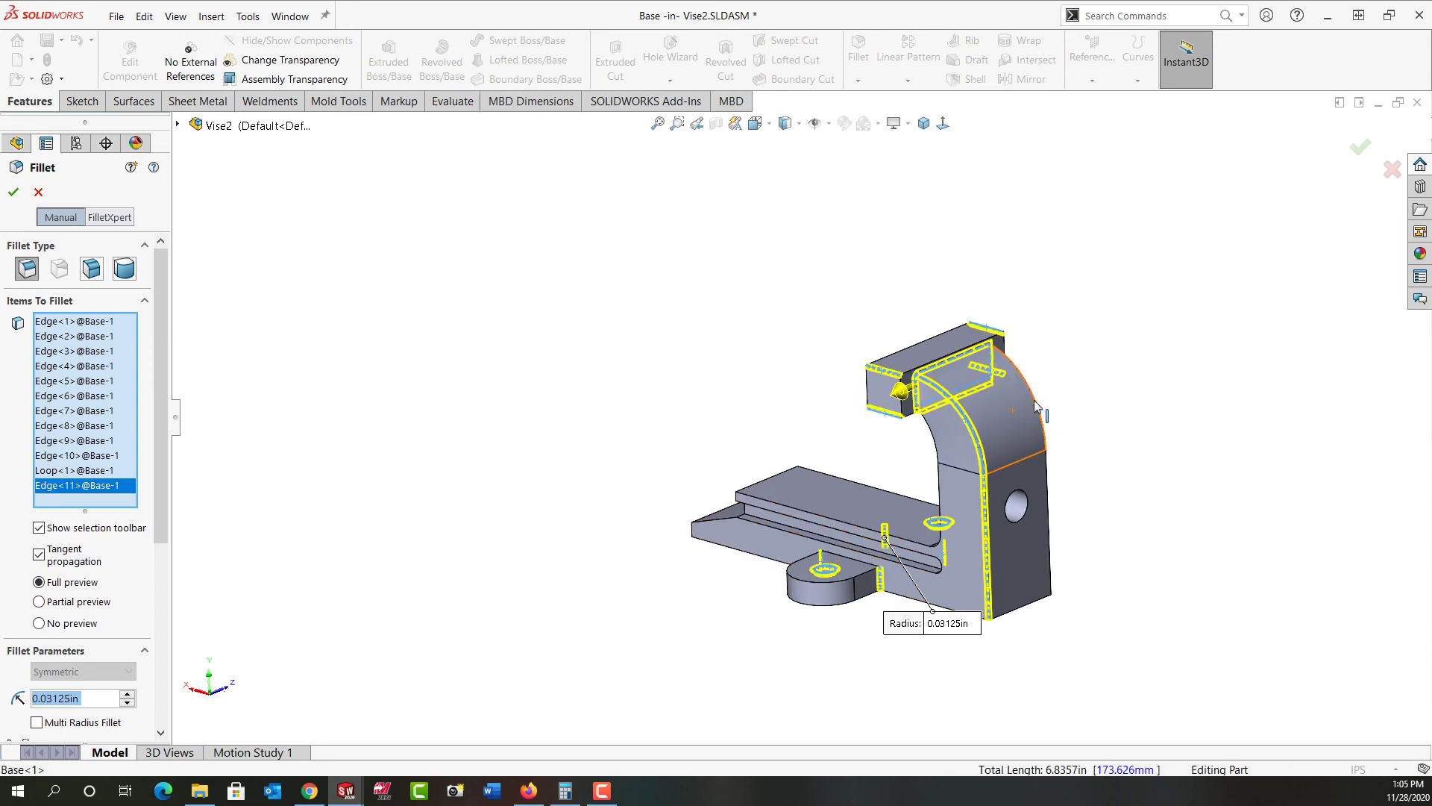
middle_drag(1133, 527, 1004, 528)
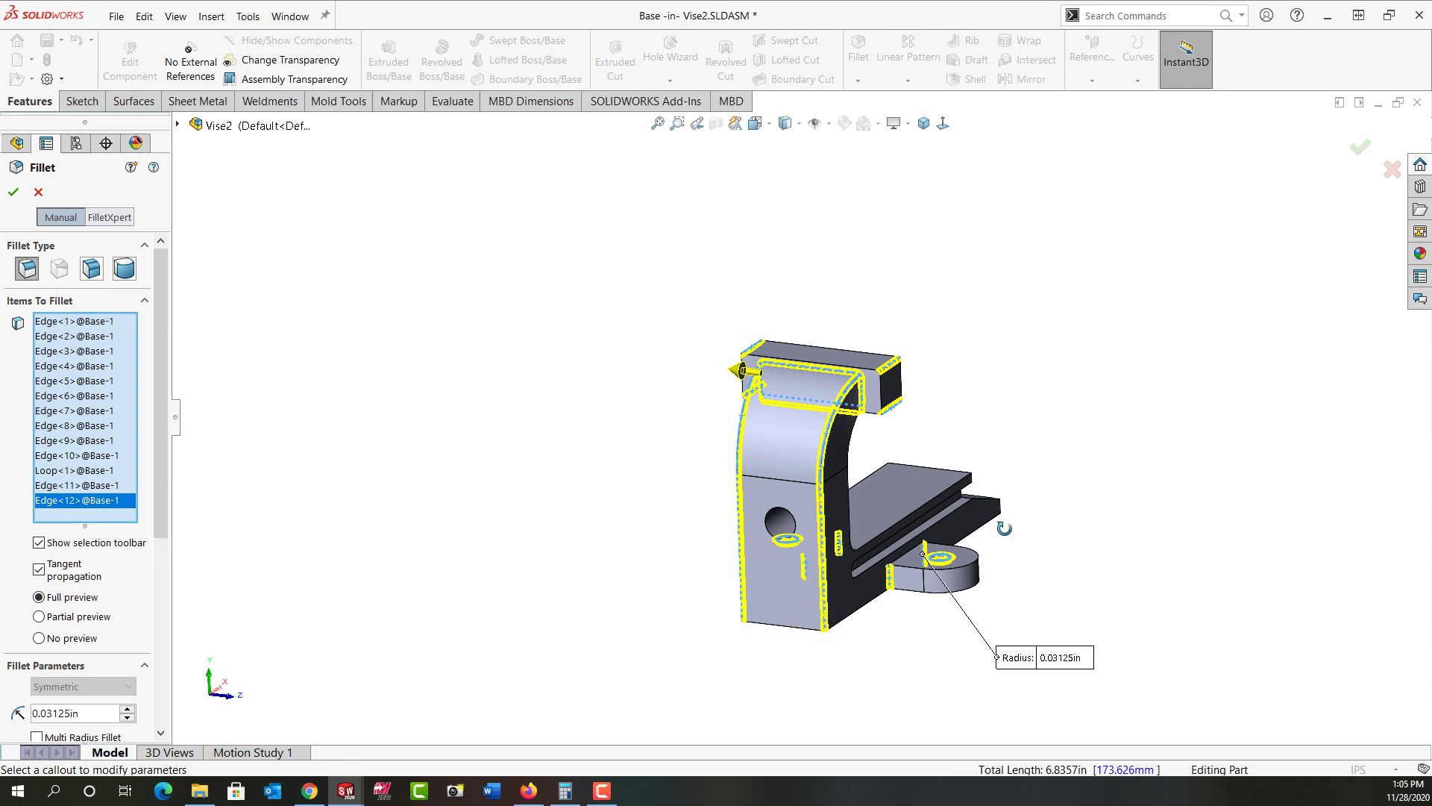
click(777, 521)
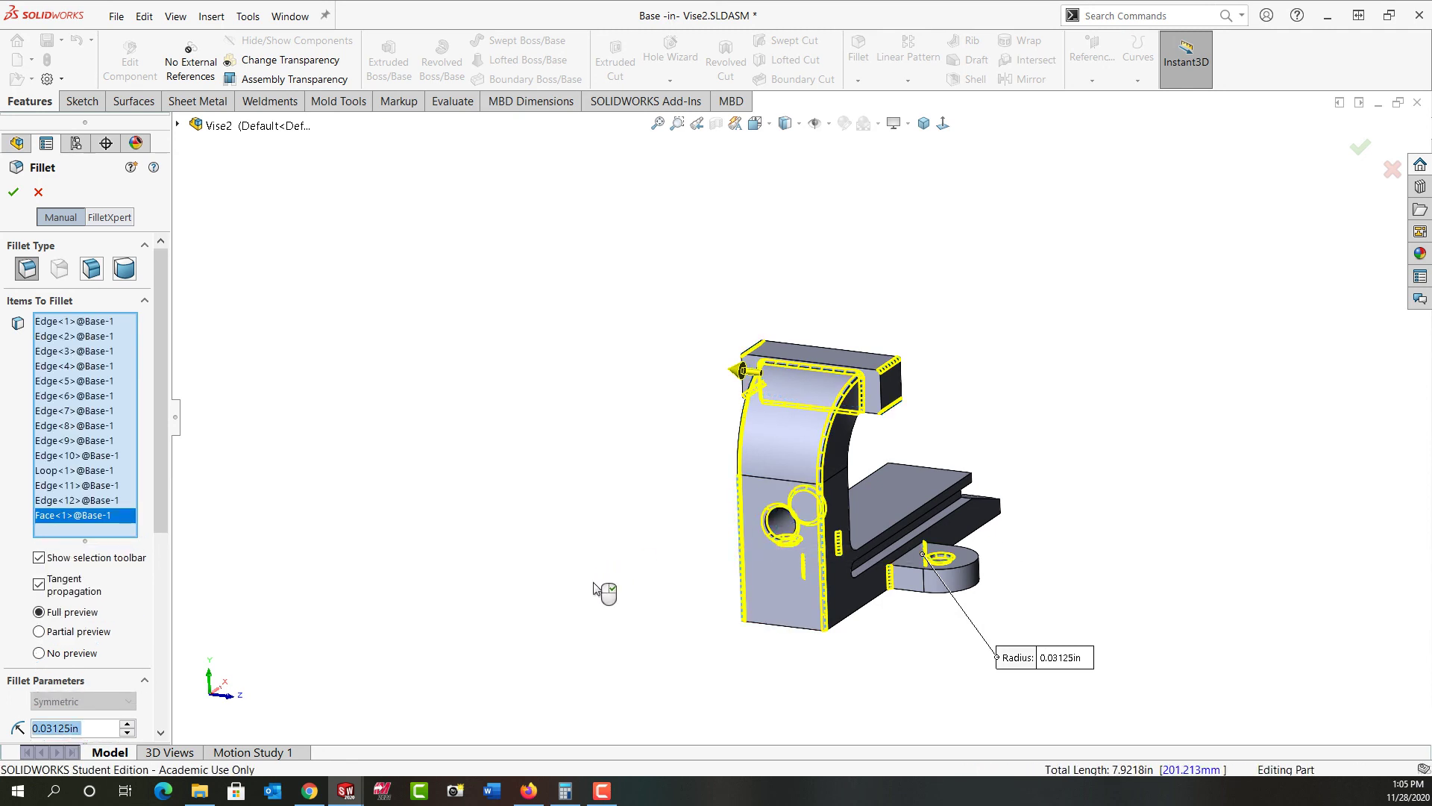
key(Return)
middle_drag(585, 585, 407, 563)
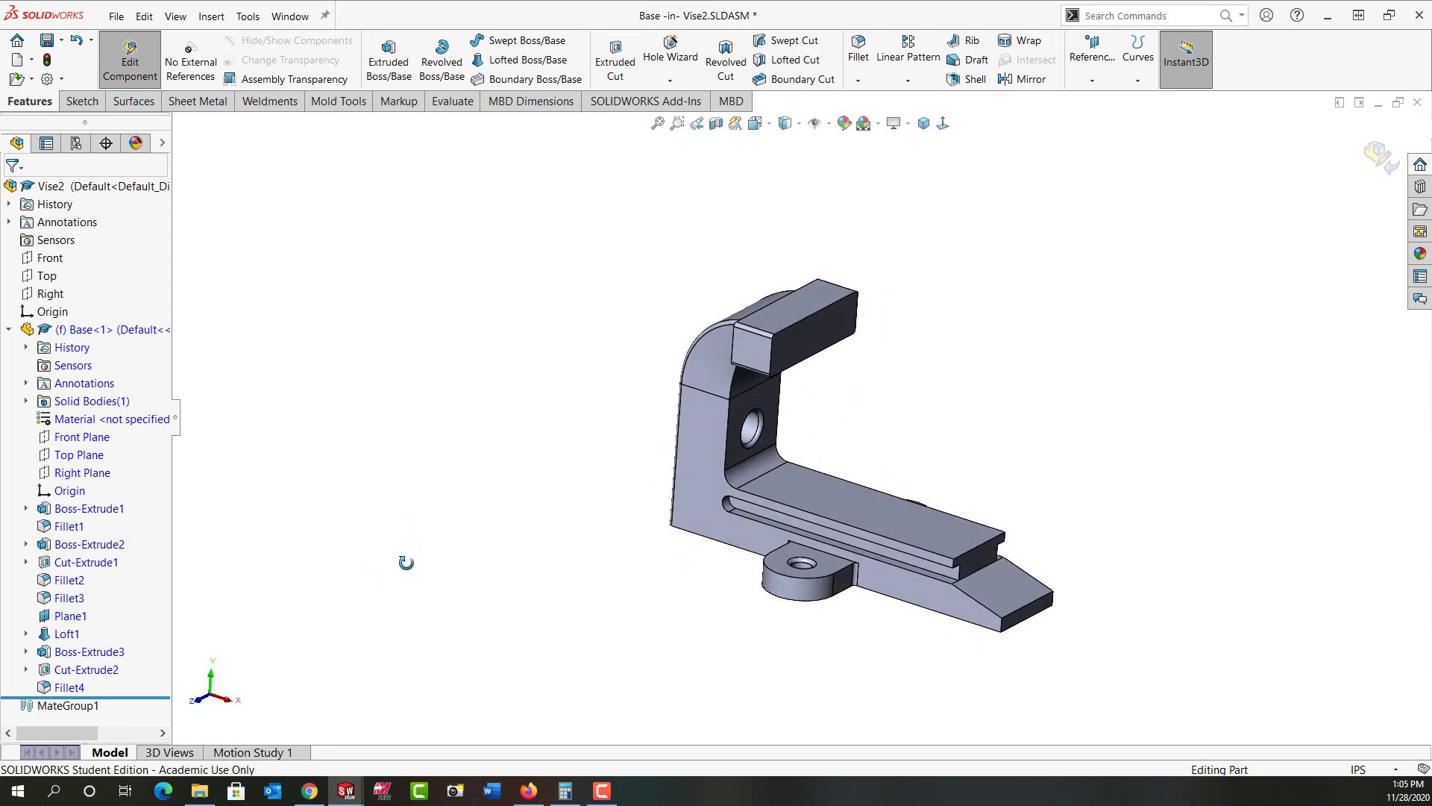
Switch to isometric view and exit Base part editing to the Vise2 assembly.
click(923, 124)
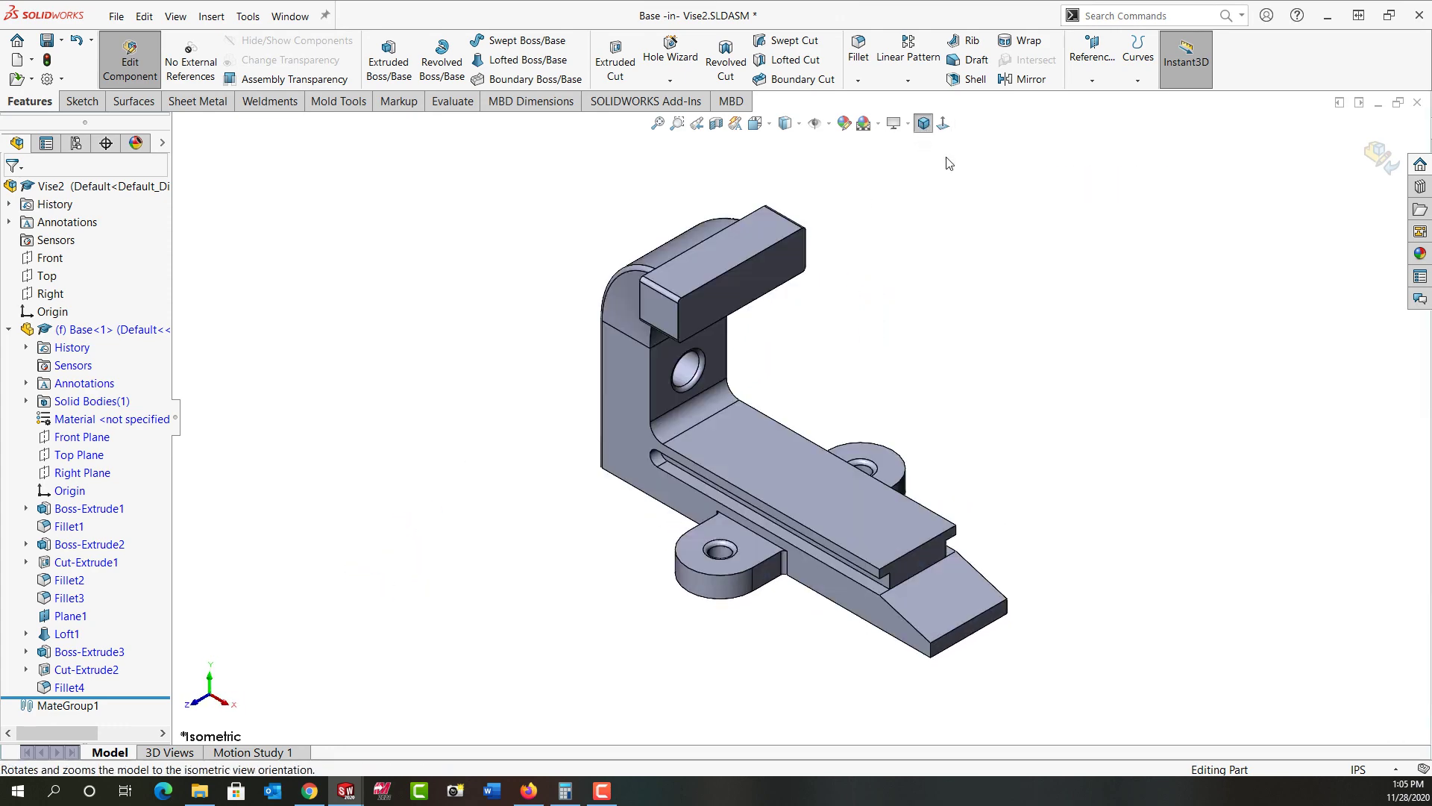
click(1379, 154)
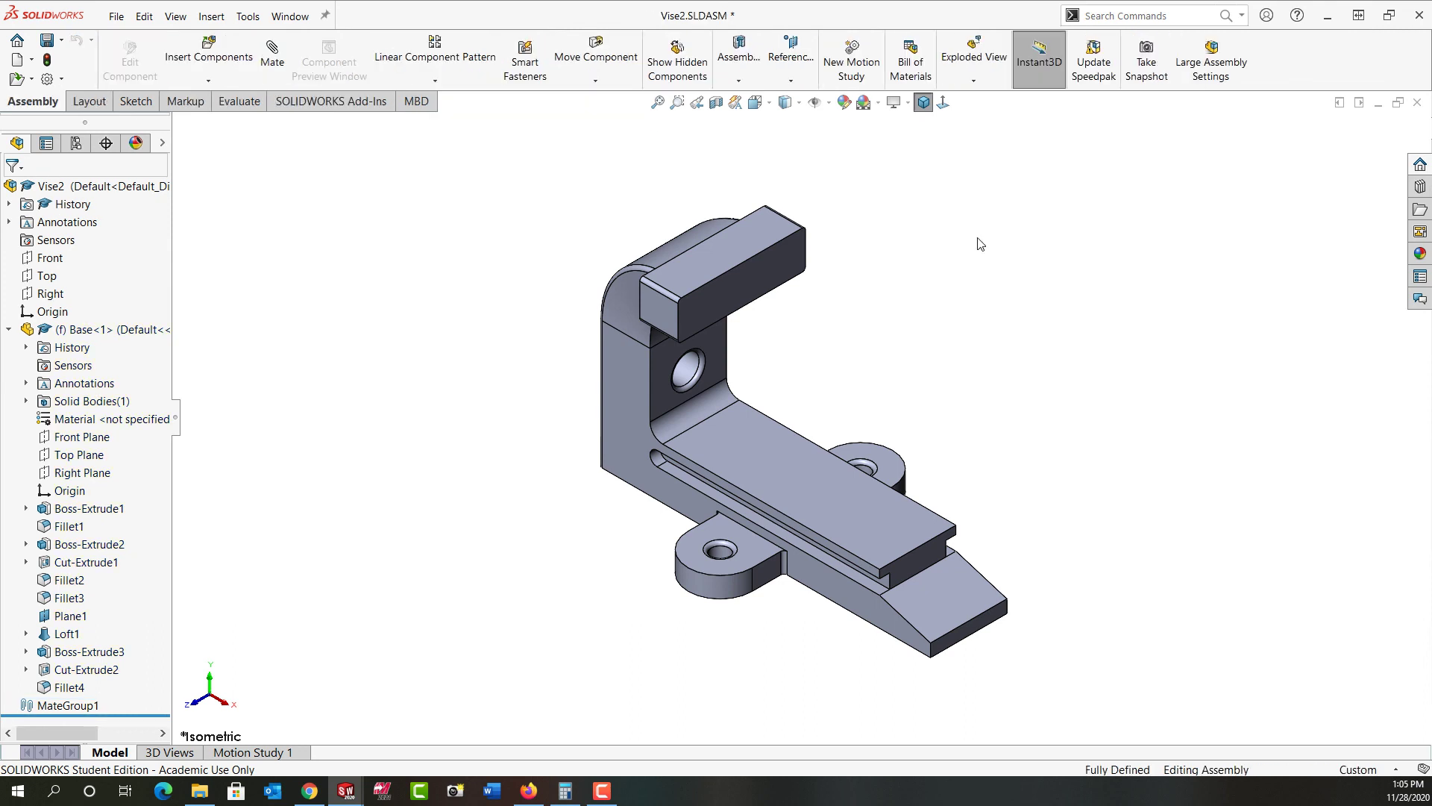